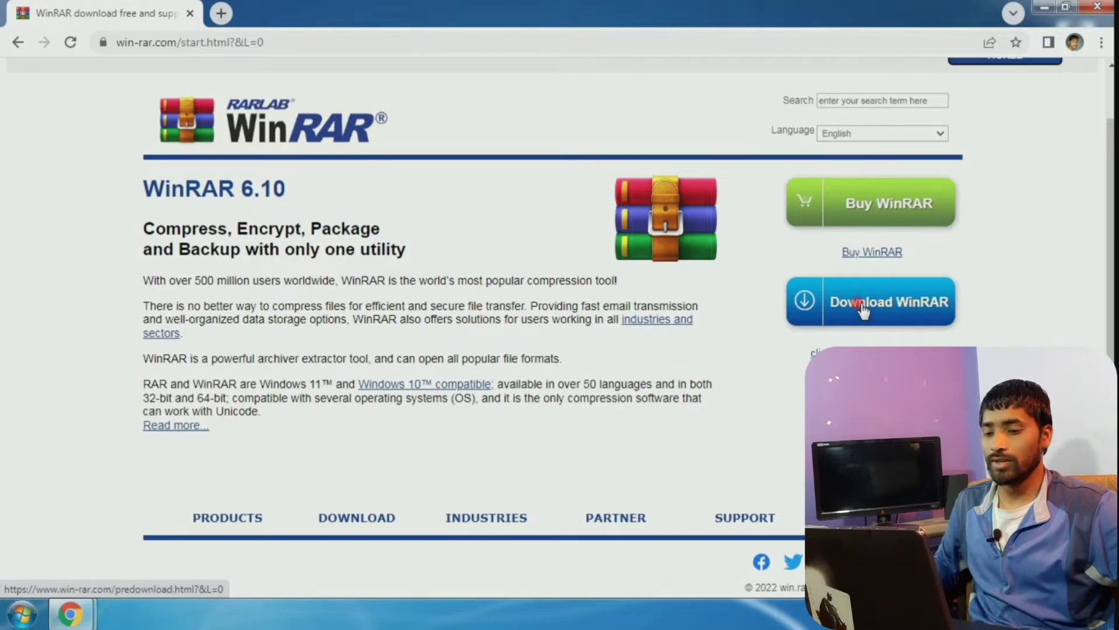
- Download the WinRAR 6.10 64-bit installer from the win-rar.com site
{"action": "left_click", "coordinate": [858, 304]}
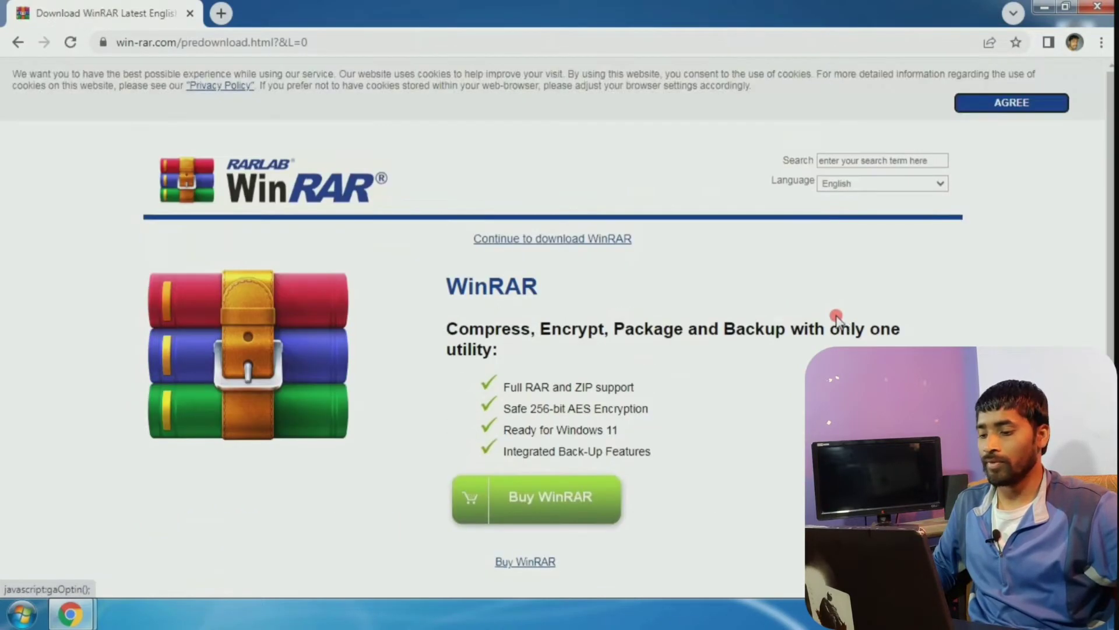
{"action": "scroll", "coordinate": [677, 436], "scroll_direction": "down", "scroll_amount": 3}
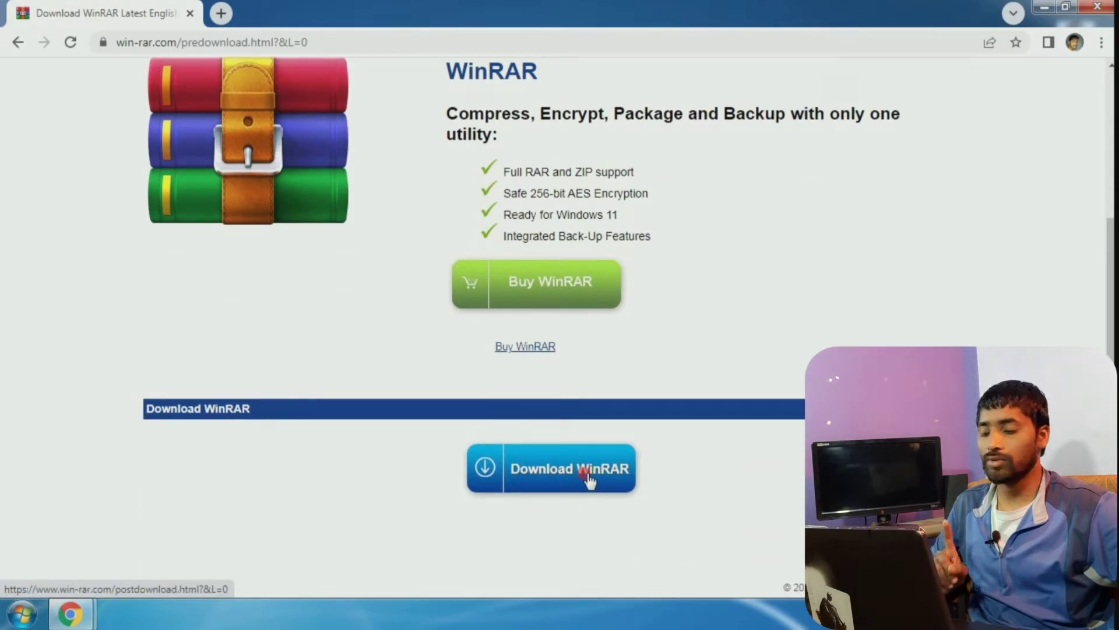
{"action": "left_click", "coordinate": [588, 480]}
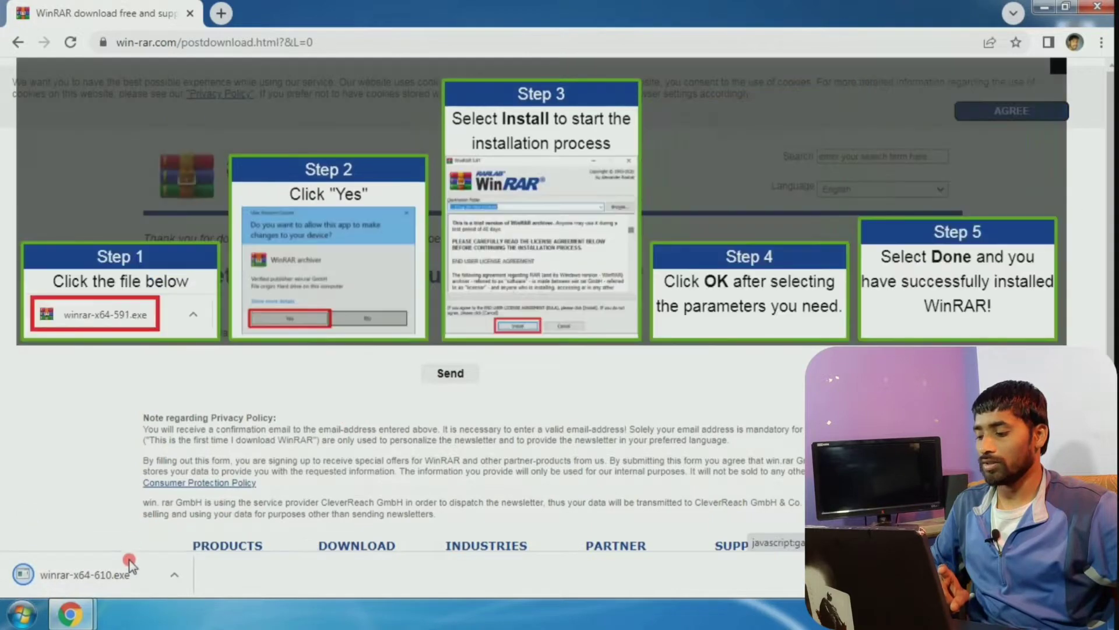
{"action": "left_click", "coordinate": [185, 575]}
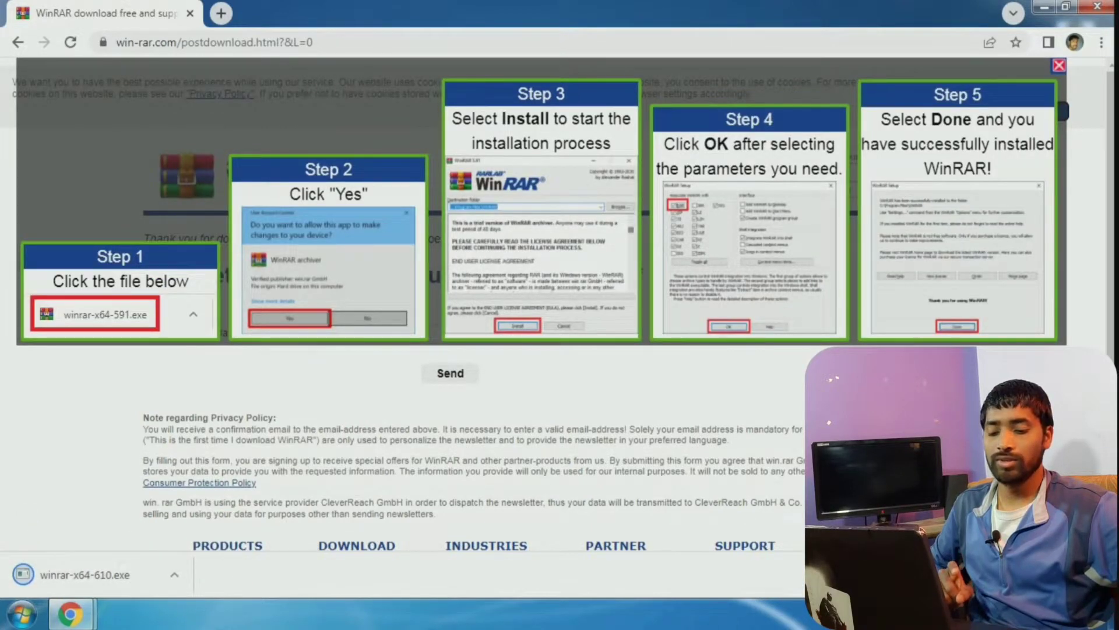
- Locate the downloaded winrar-x64-610 installer in its folder and run it as administrator
{"action": "key", "text": "ctrl+j"}
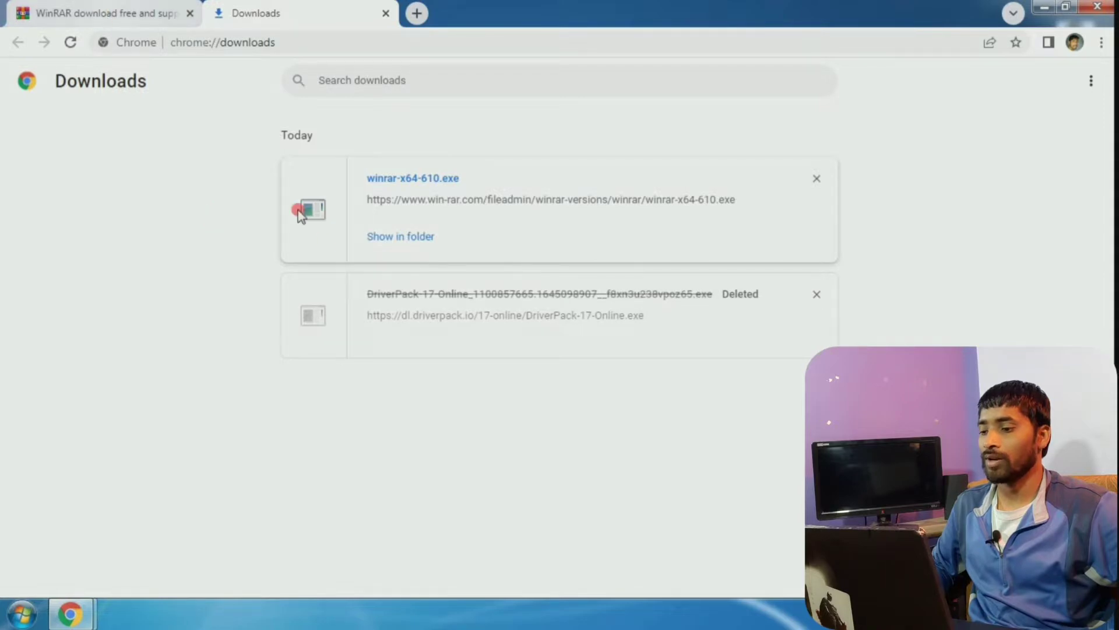
{"action": "left_click", "coordinate": [394, 238]}
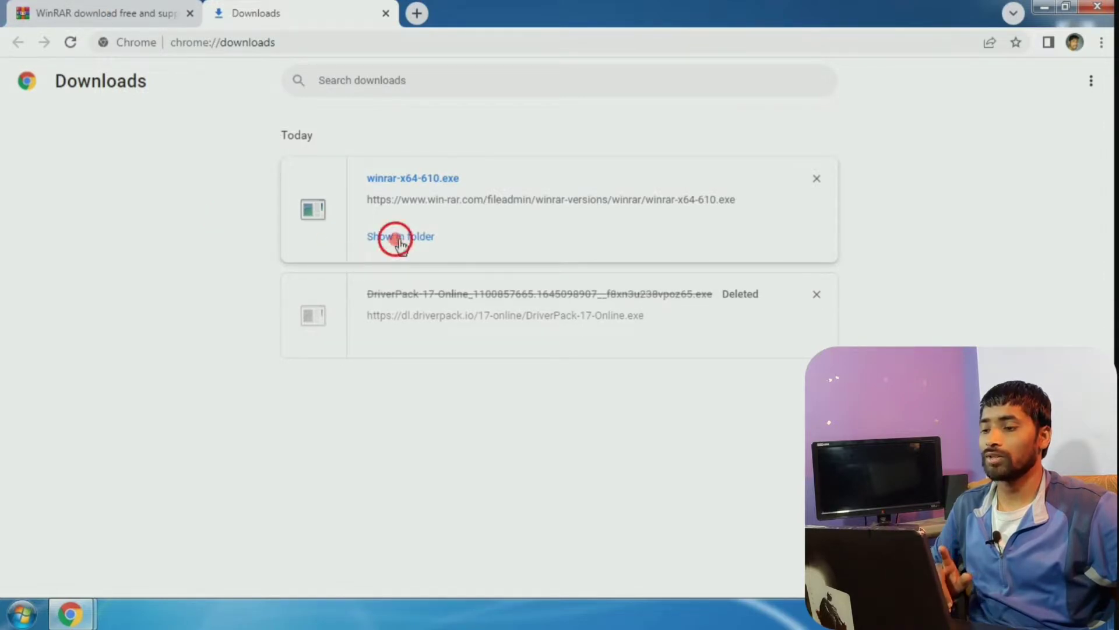
{"action": "left_click", "coordinate": [408, 199]}
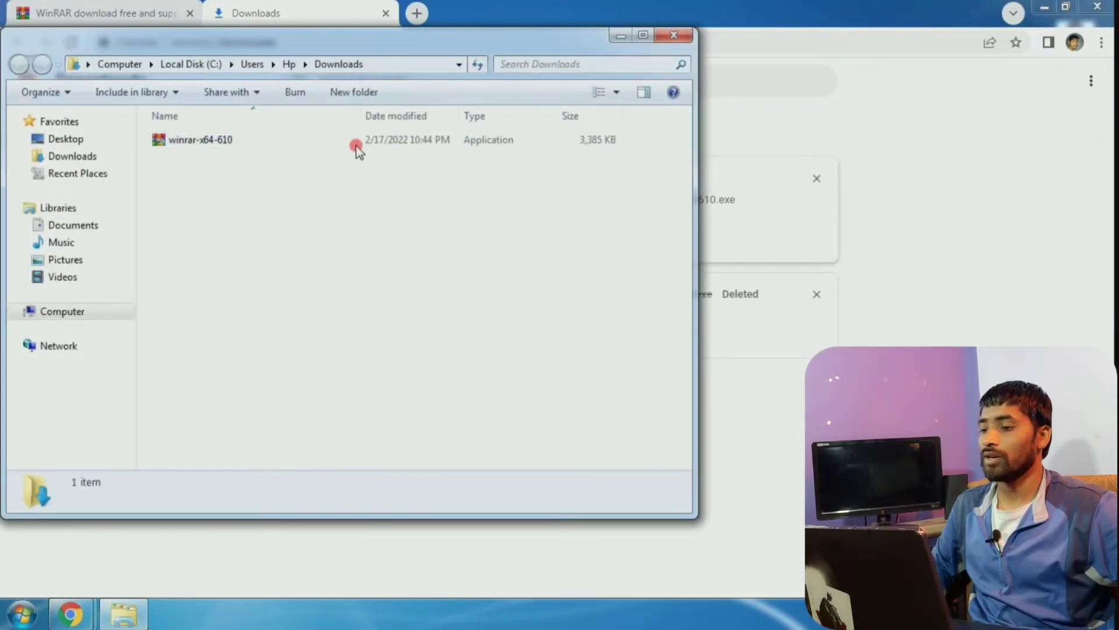
{"action": "right_click", "coordinate": [355, 141]}
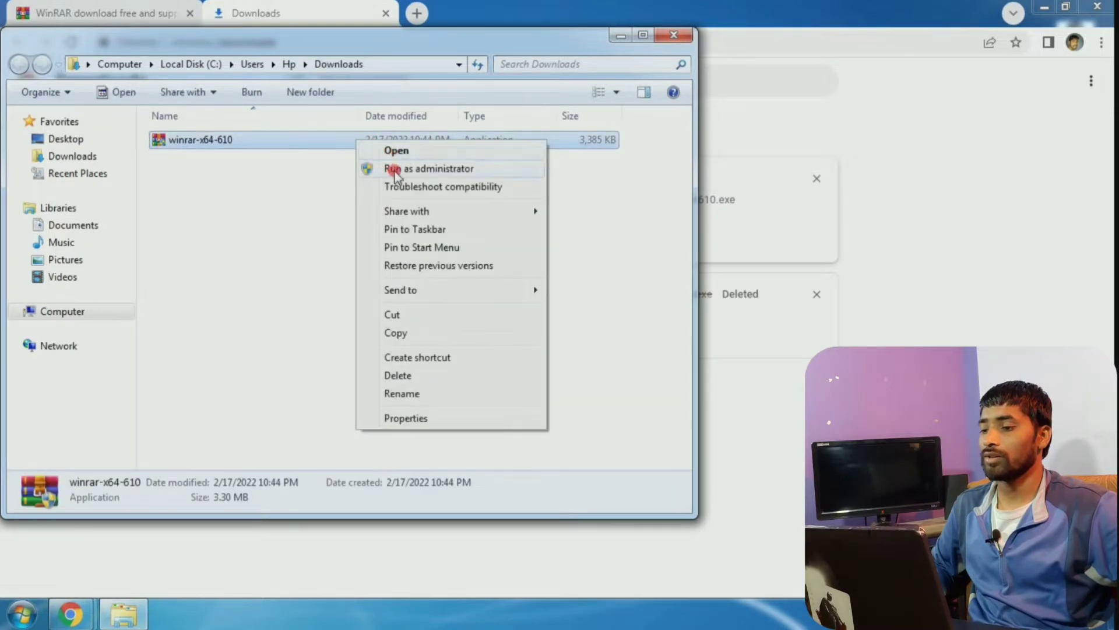
{"action": "left_click", "coordinate": [391, 169]}
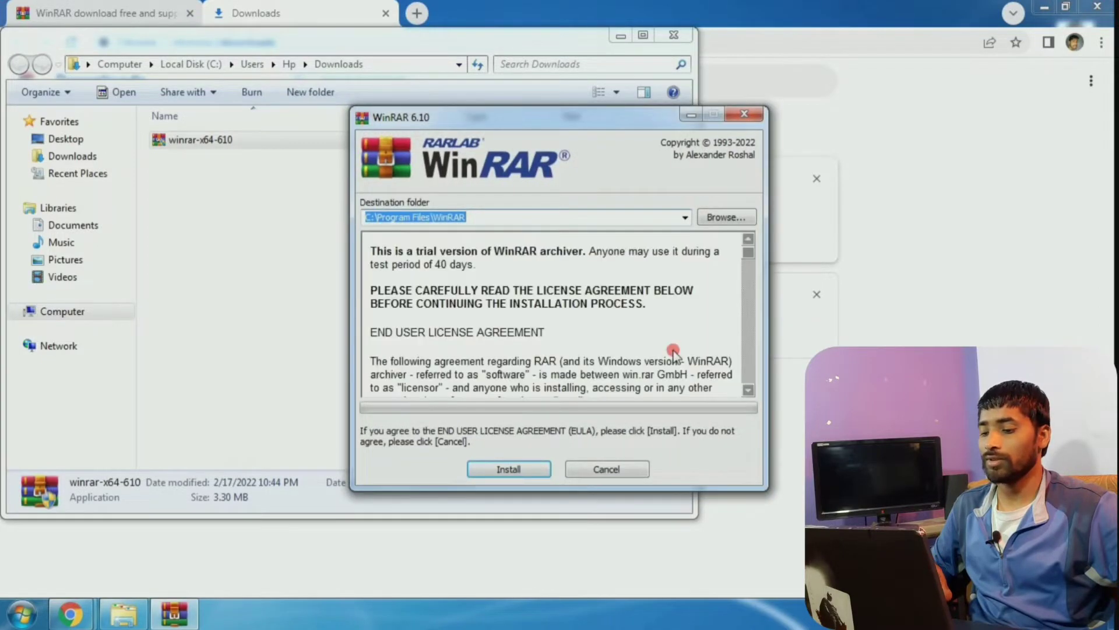
- Install WinRAR to C:\Program Files\WinRAR with the default file associations and integration options, and finish the setup
{"action": "left_click", "coordinate": [520, 468]}
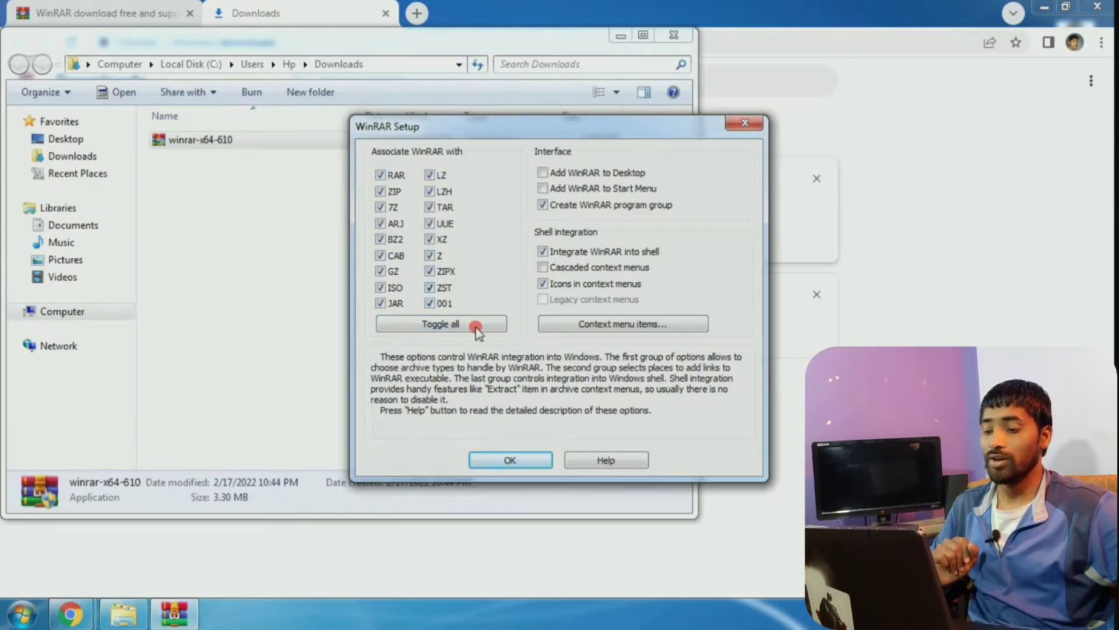
{"action": "left_click", "coordinate": [516, 458]}
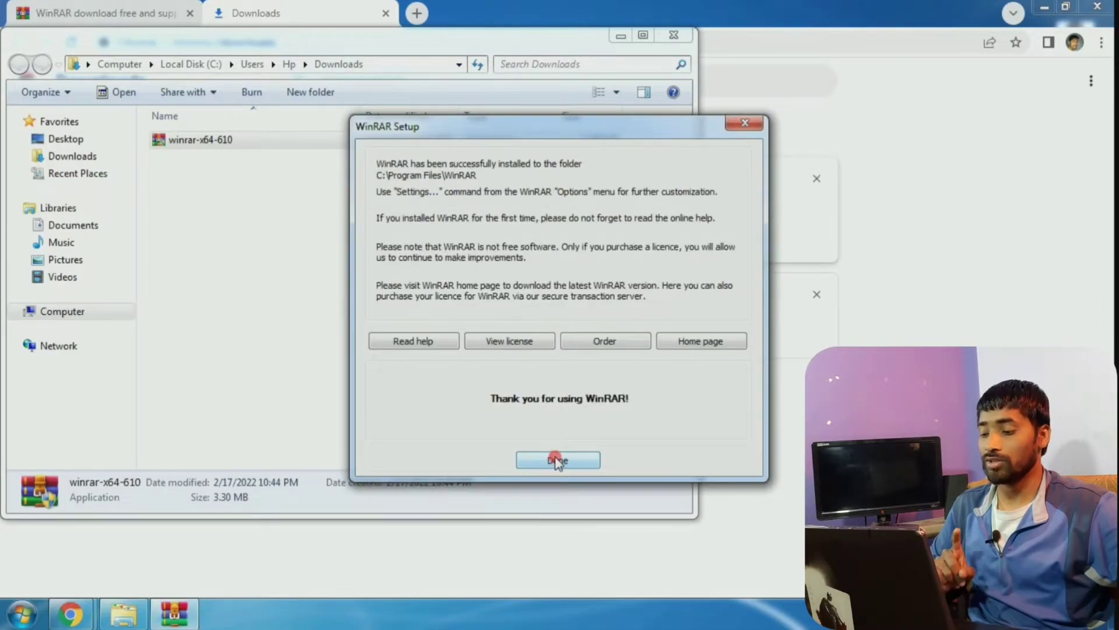
{"action": "left_click", "coordinate": [556, 460]}
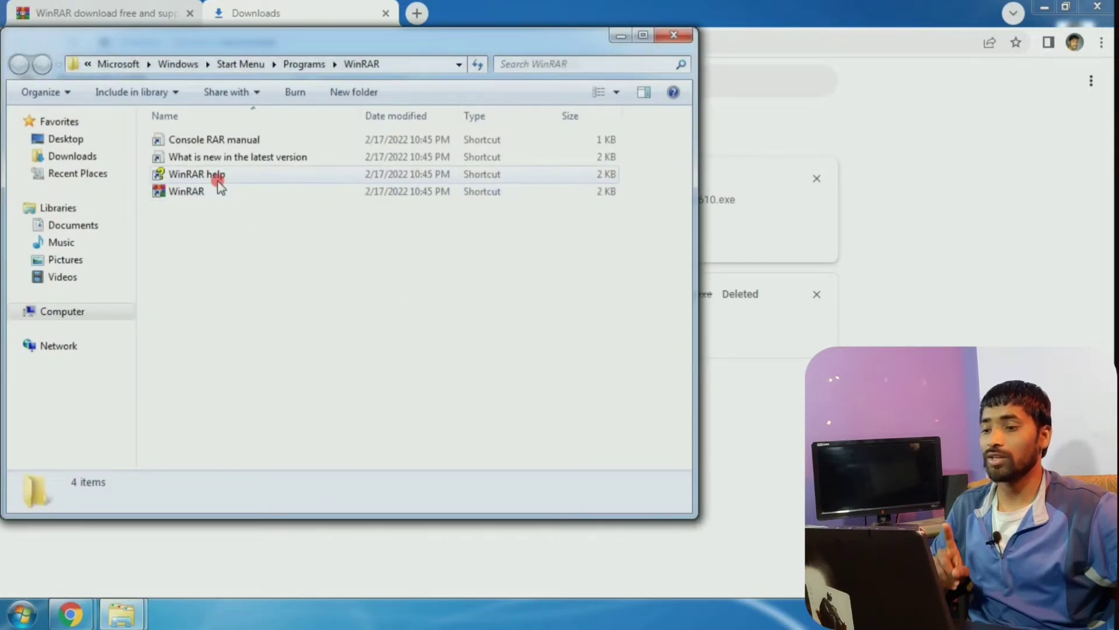
- Close the WinRAR shortcuts folder, the Downloads folder and the browser to return to the desktop
{"action": "left_click", "coordinate": [672, 36]}
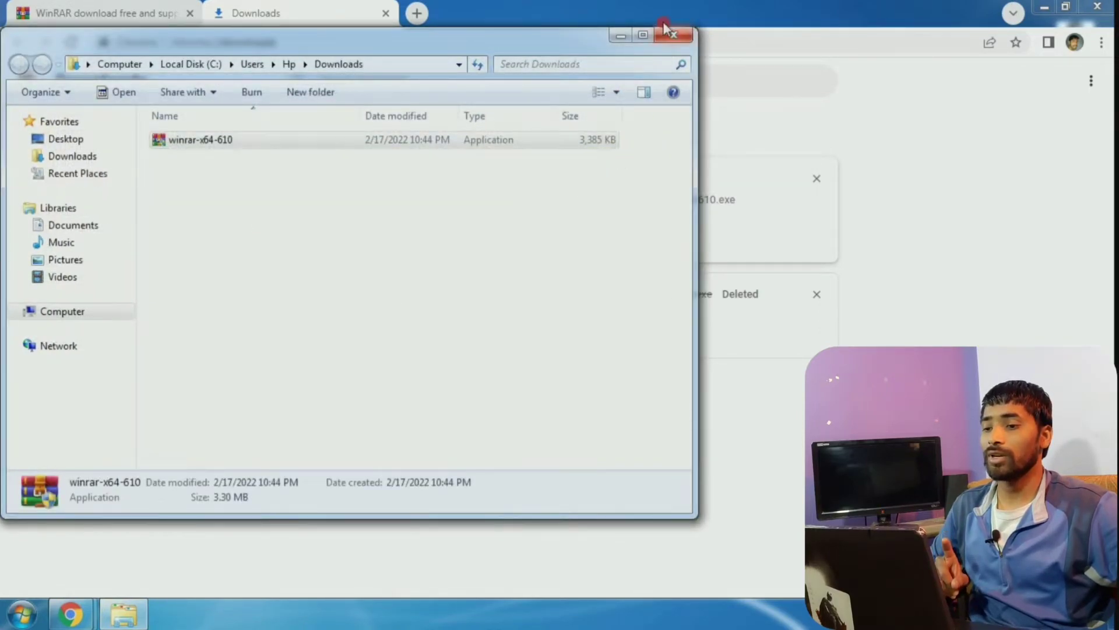
{"action": "left_click", "coordinate": [670, 36]}
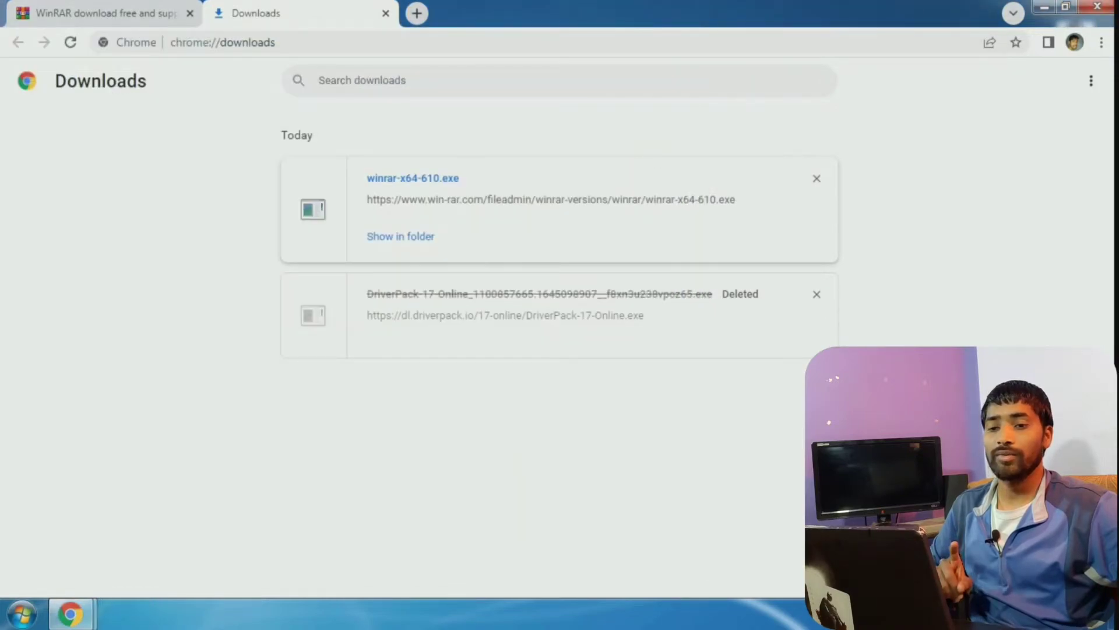
{"action": "left_click", "coordinate": [1094, 7]}
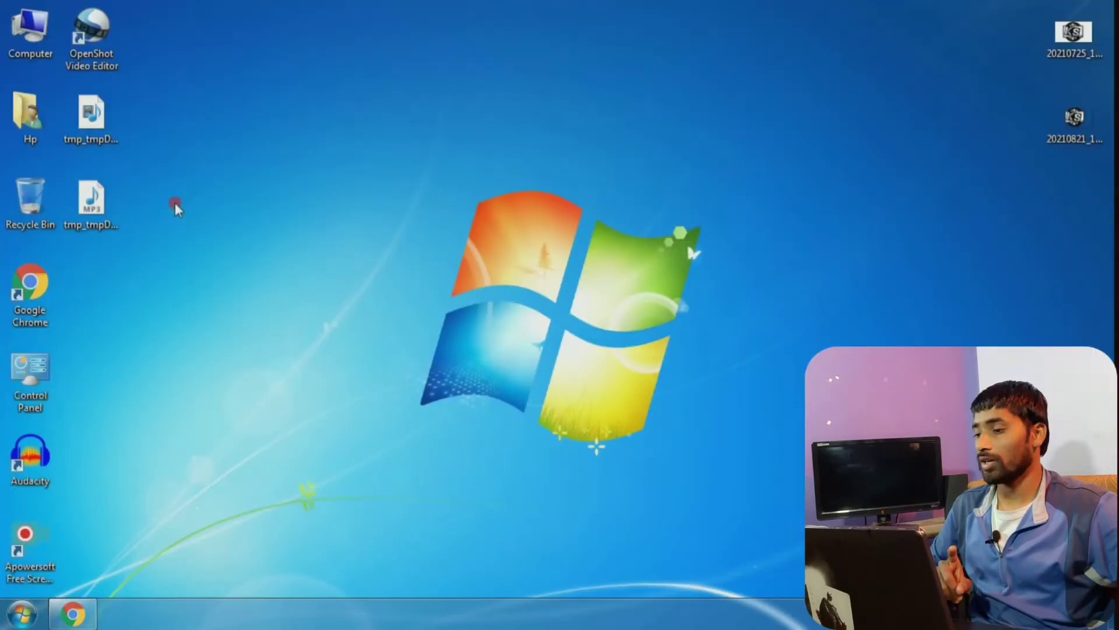
- Open the folder "my soft\kd\Adobe_Photoshop_CS6 1.72gb" on Local Disk (F:)
{"action": "double_click", "coordinate": [17, 44]}
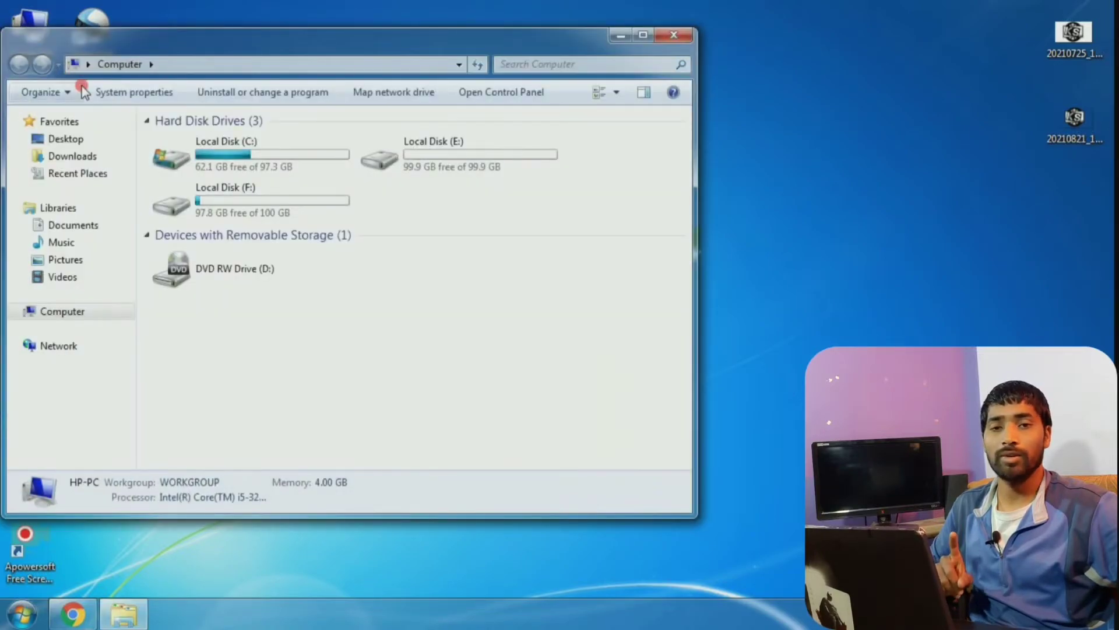
{"action": "double_click", "coordinate": [232, 212]}
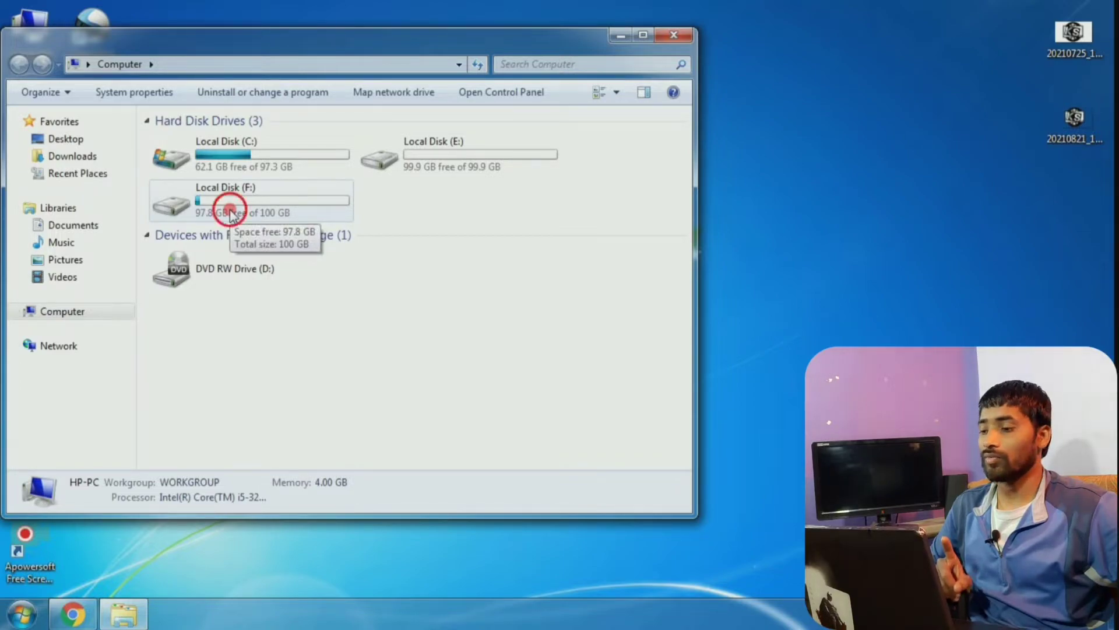
{"action": "left_click", "coordinate": [193, 147]}
{"action": "double_click", "coordinate": [193, 147]}
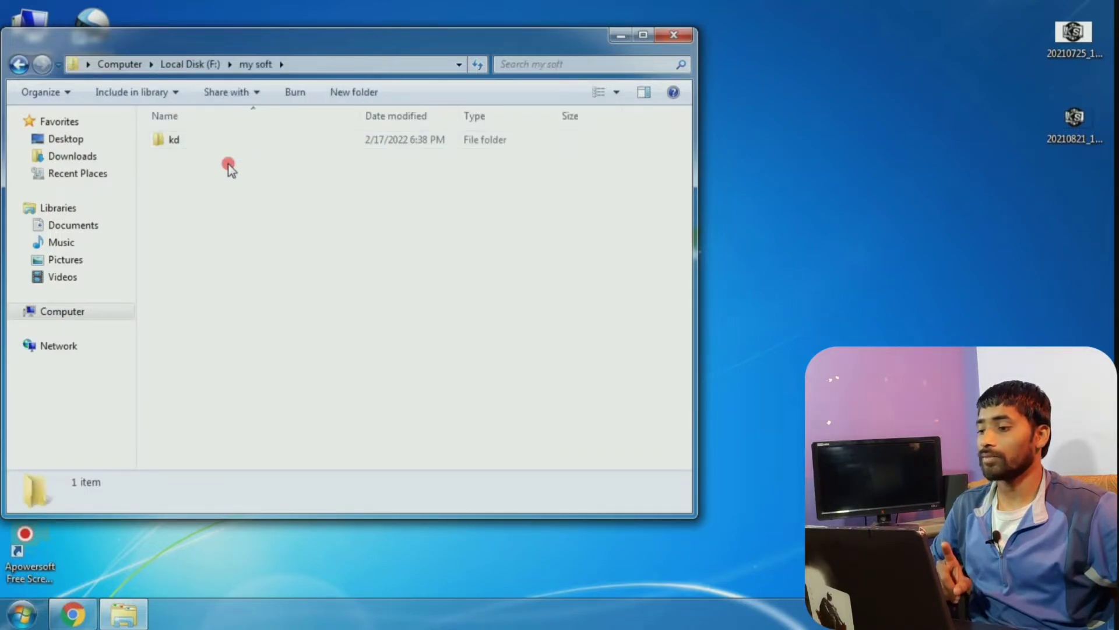
{"action": "double_click", "coordinate": [195, 139]}
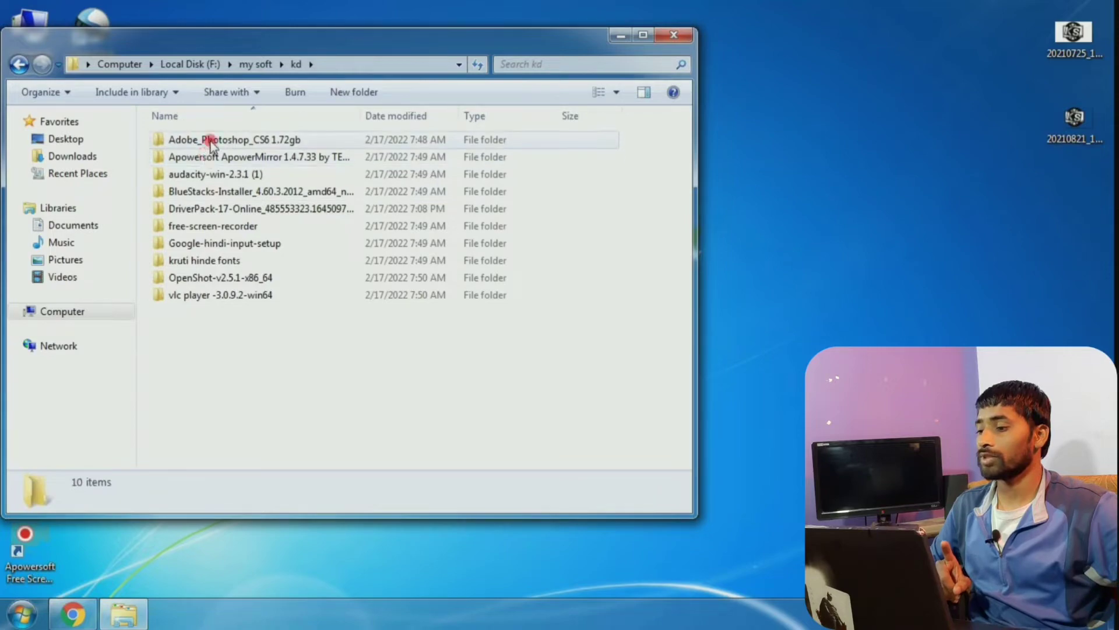
{"action": "double_click", "coordinate": [205, 140]}
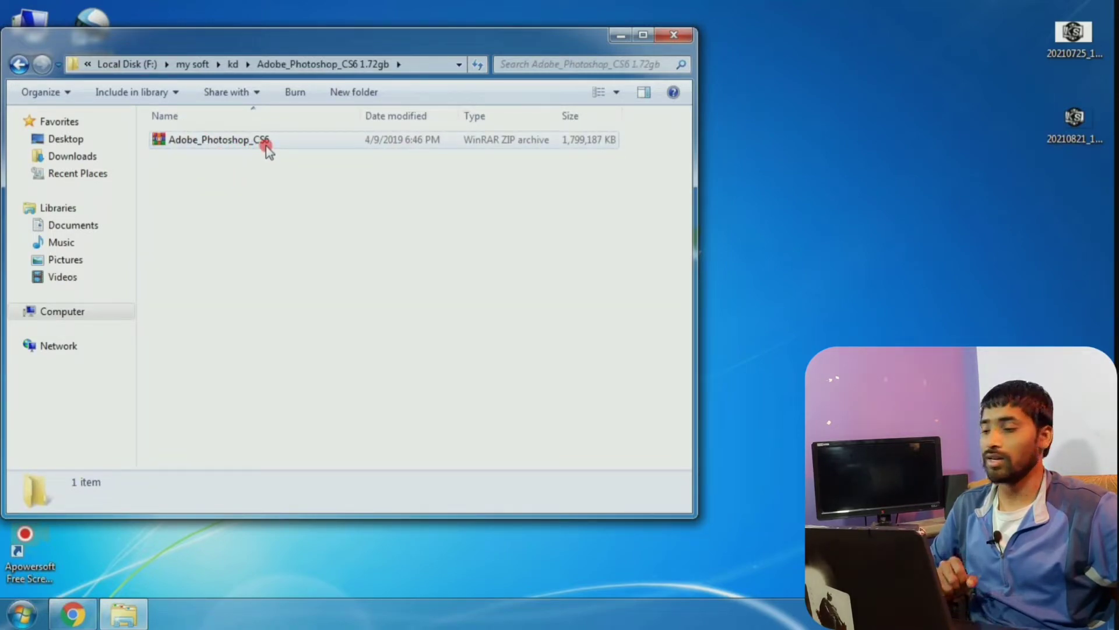
- Examine the file type and size in the properties of the Adobe_Photoshop_CS6 archive
{"action": "left_click", "coordinate": [179, 142]}
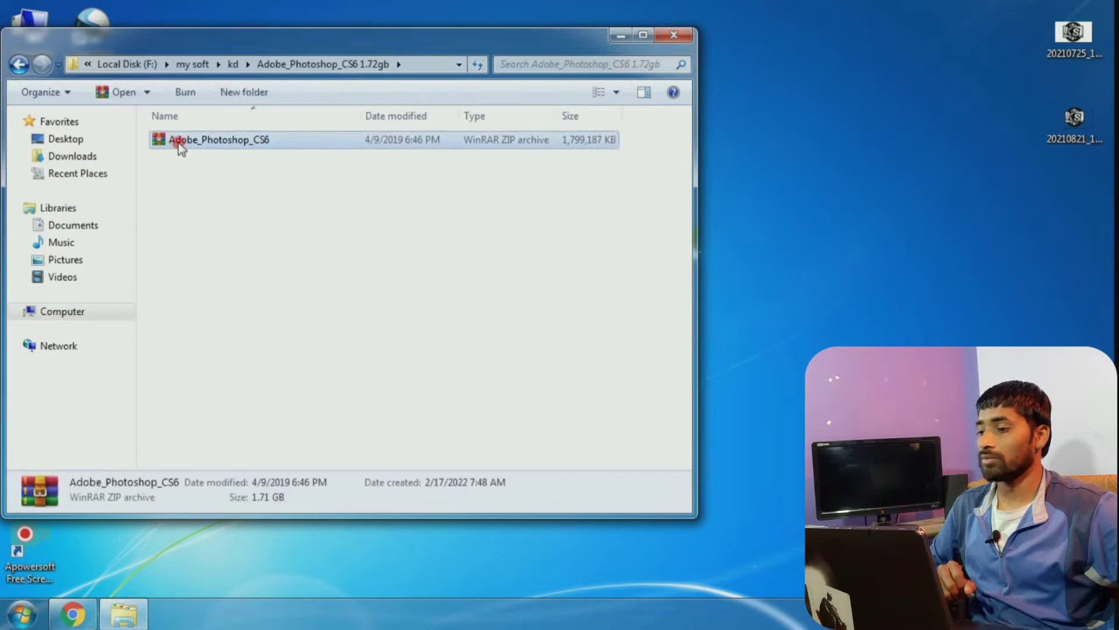
{"action": "right_click", "coordinate": [179, 143]}
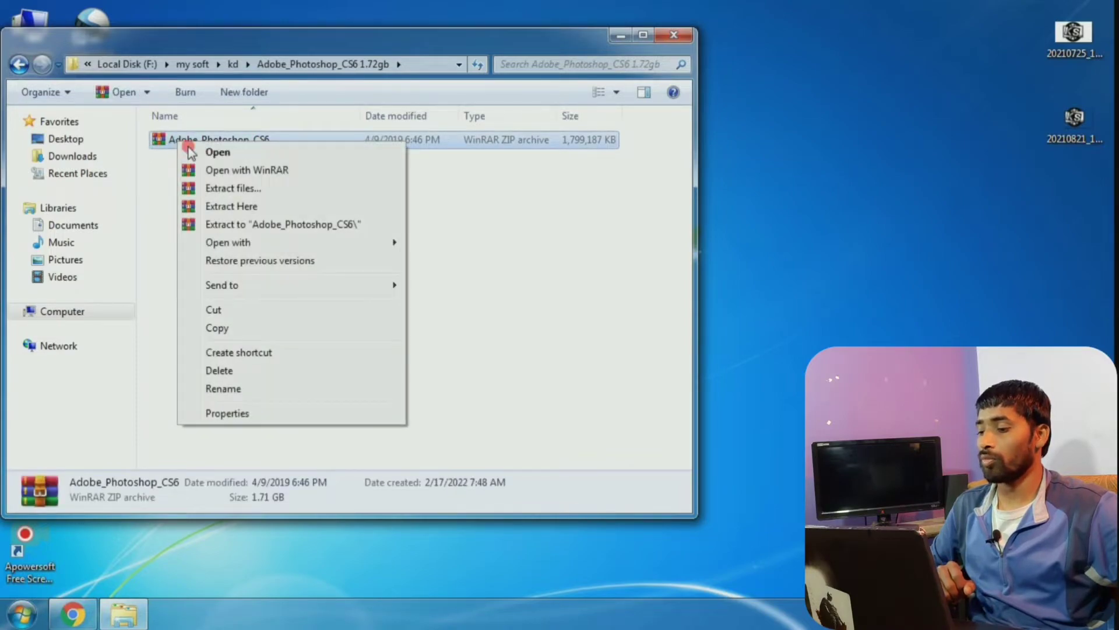
{"action": "left_click", "coordinate": [257, 413]}
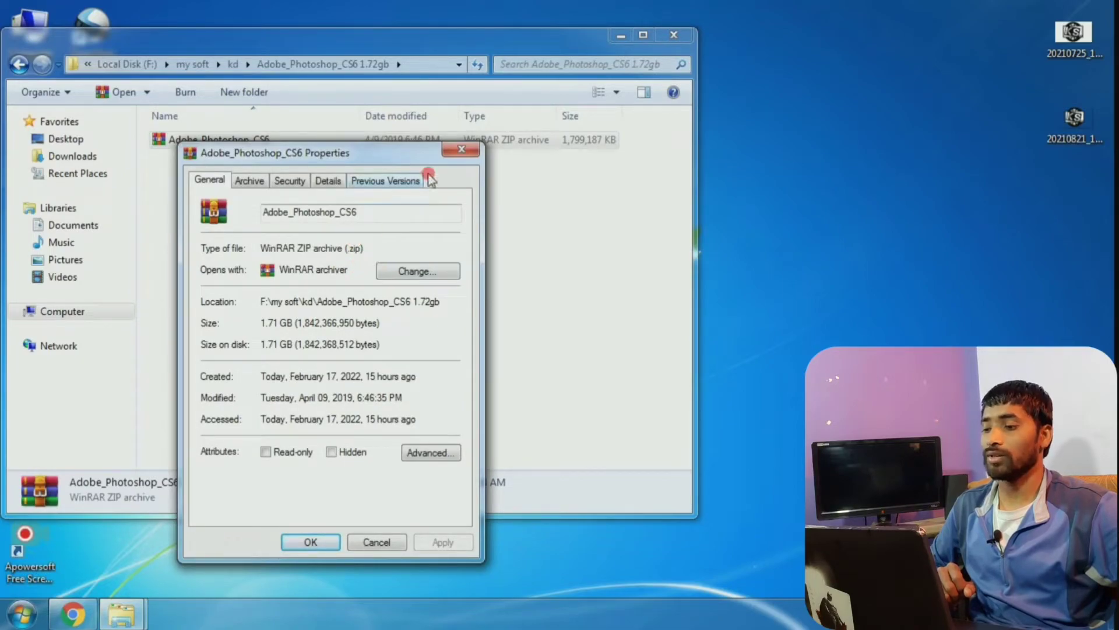
{"action": "left_click", "coordinate": [460, 150]}
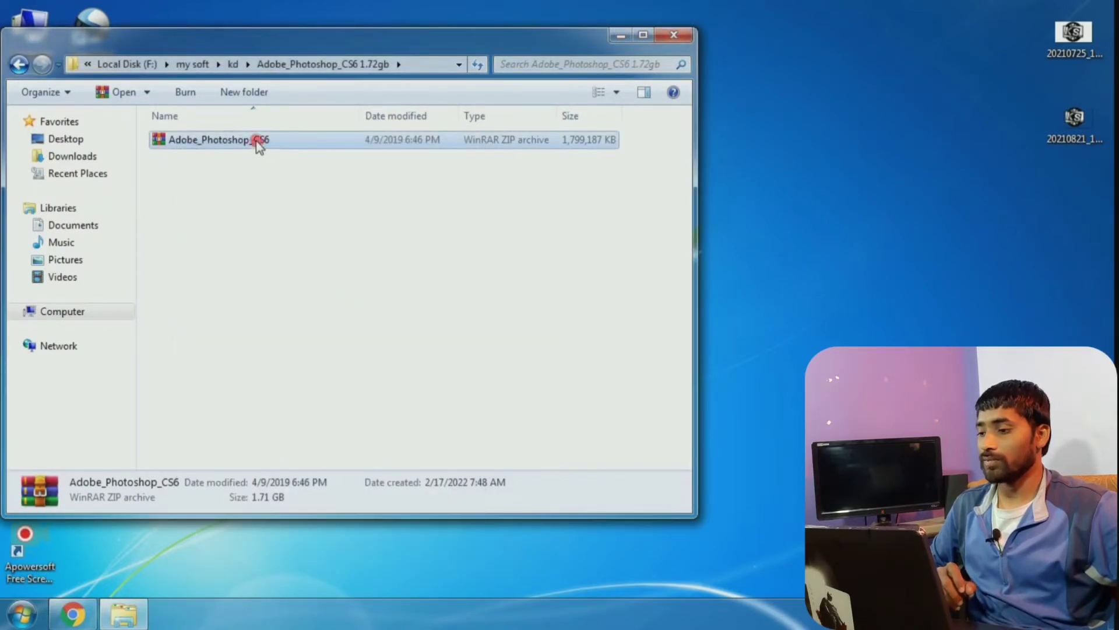
- Open the Adobe_Photoshop_CS6 archive in WinRAR, dismiss the notifier window and maximize the archive window
{"action": "double_click", "coordinate": [258, 143]}
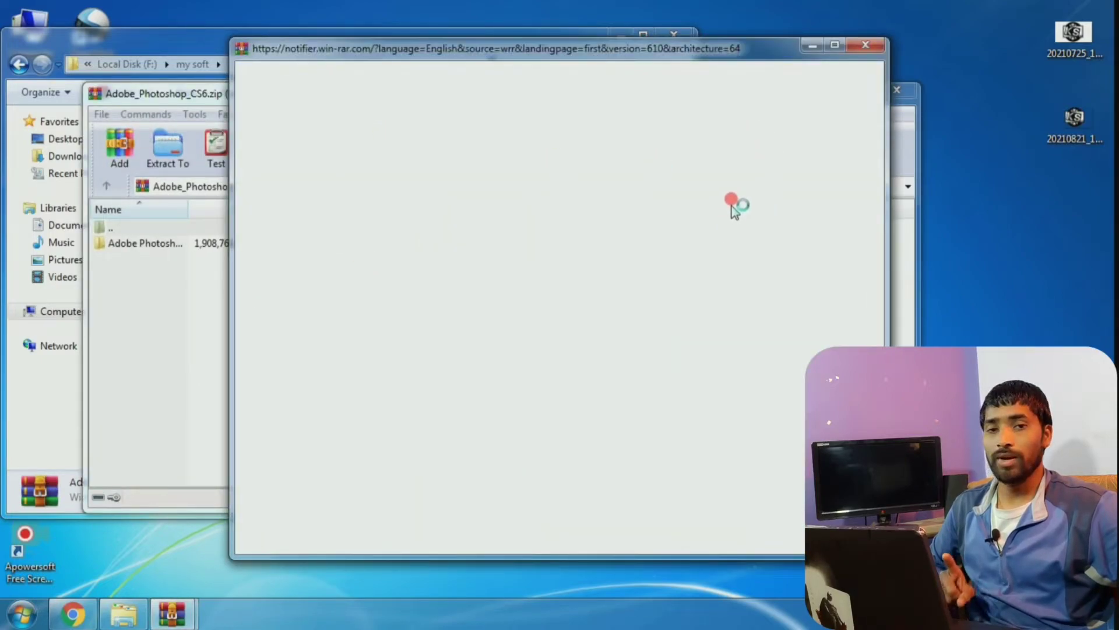
{"action": "left_click", "coordinate": [864, 46]}
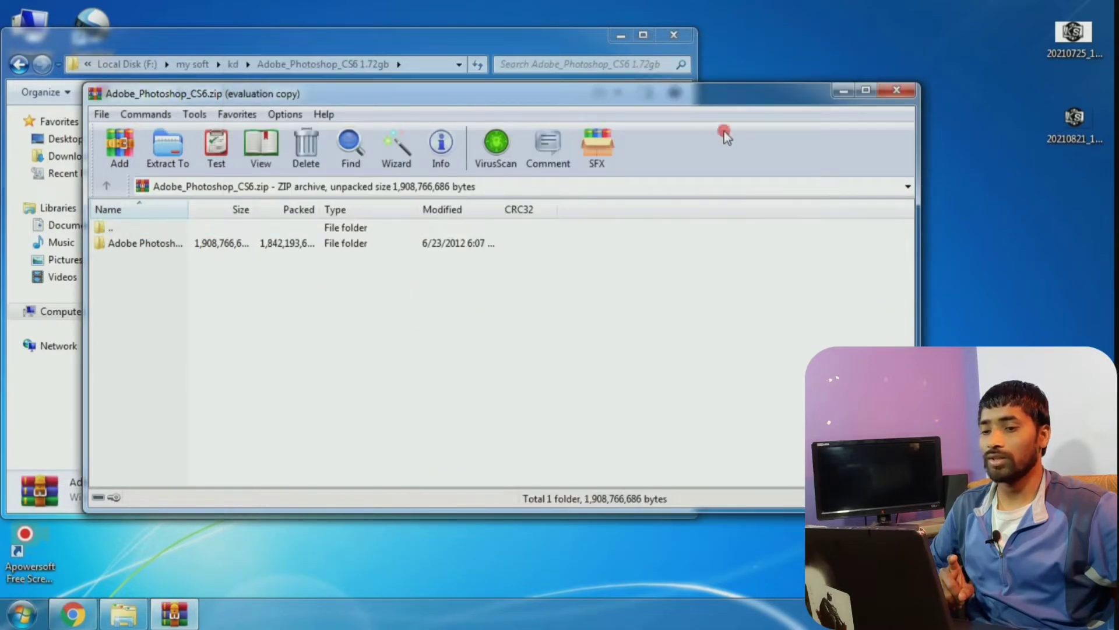
{"action": "left_click", "coordinate": [864, 90]}
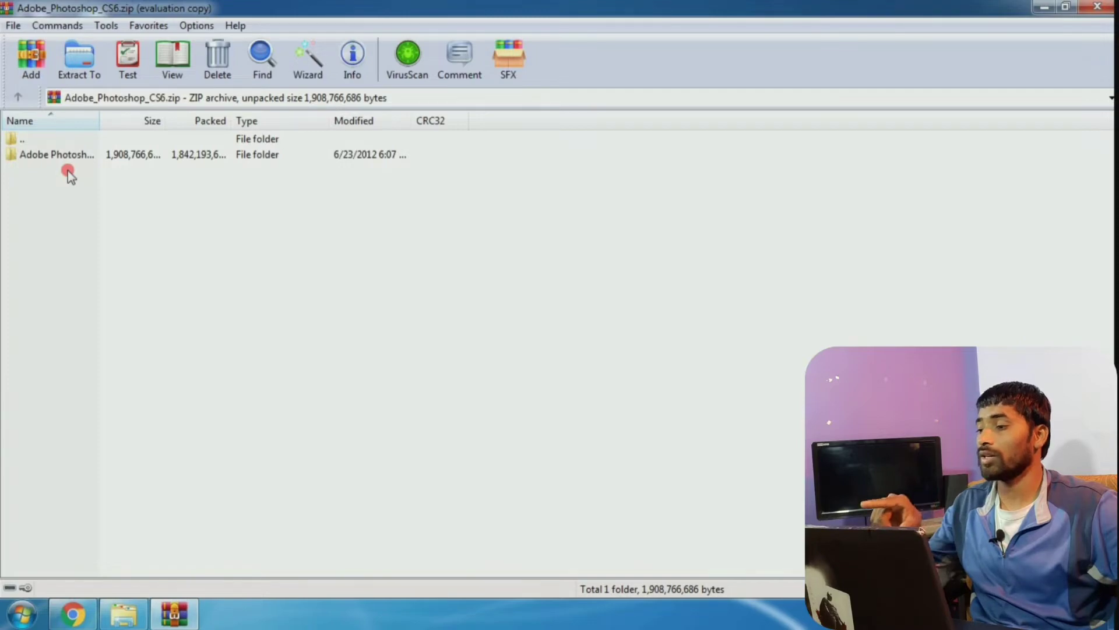
- Extract the contents of Adobe_Photoshop_CS6.zip to the Desktop with the default update and overwrite modes
{"action": "left_click", "coordinate": [76, 71]}
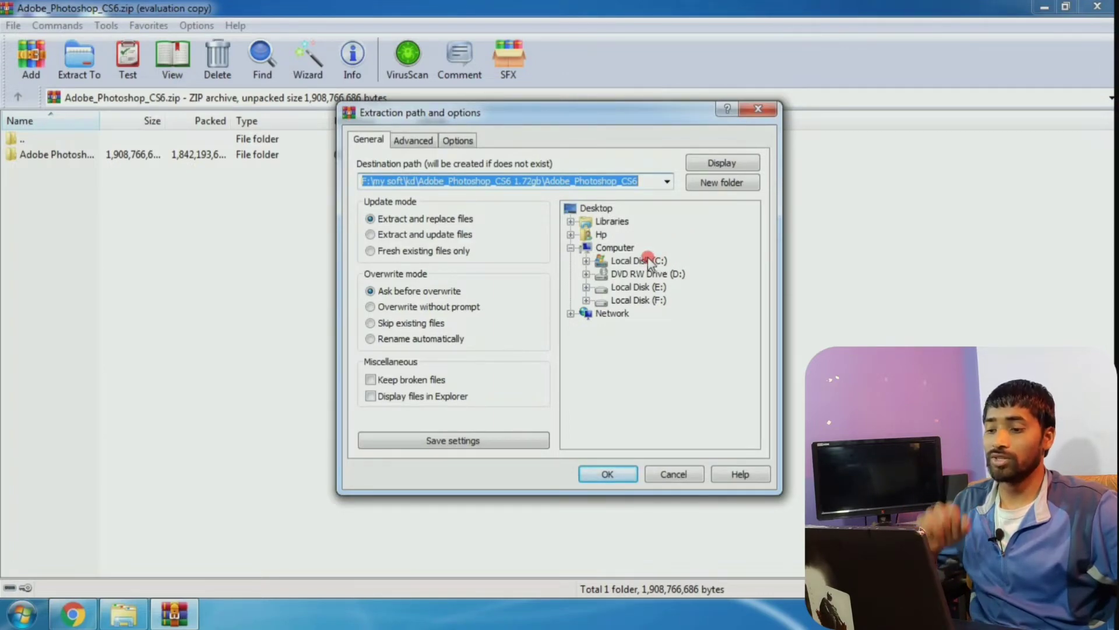
{"action": "left_click", "coordinate": [601, 209]}
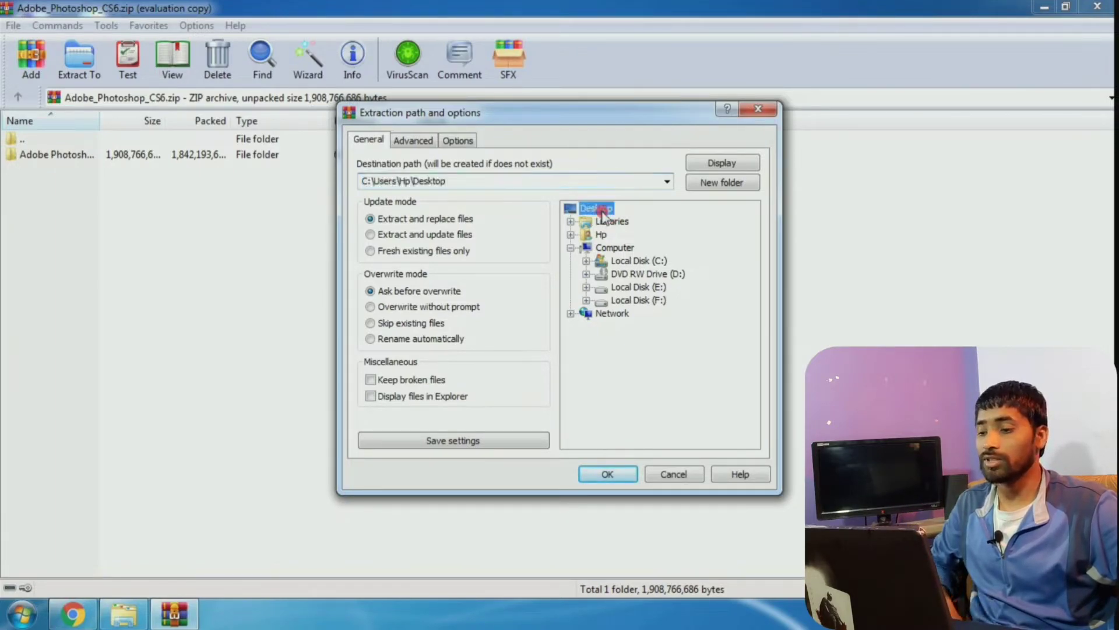
{"action": "left_click", "coordinate": [605, 475]}
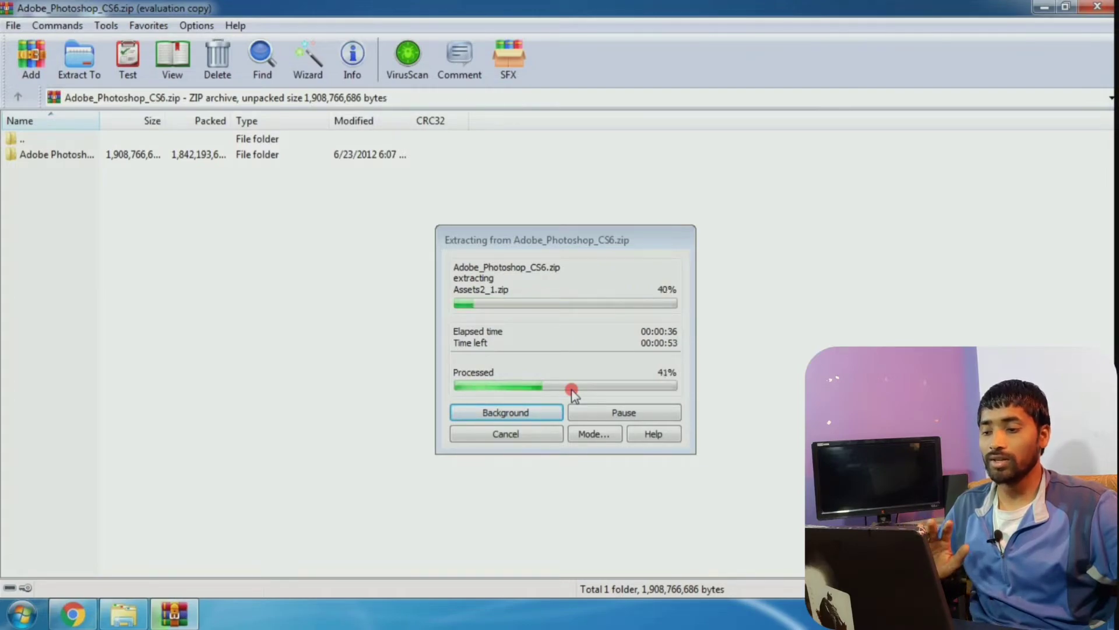
{"action": "left_click", "coordinate": [505, 412]}
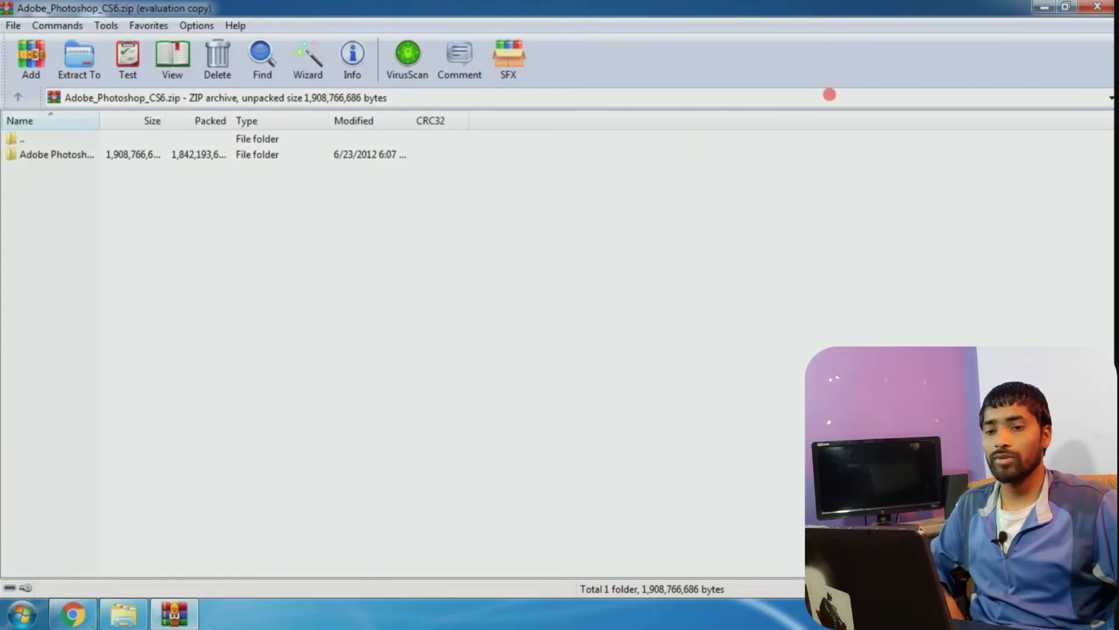
- Minimize the open windows, open the extracted Adobe Photoshop CS6 folder on the desktop and move its window clear of the desktop icons
{"action": "left_click", "coordinate": [1044, 7]}
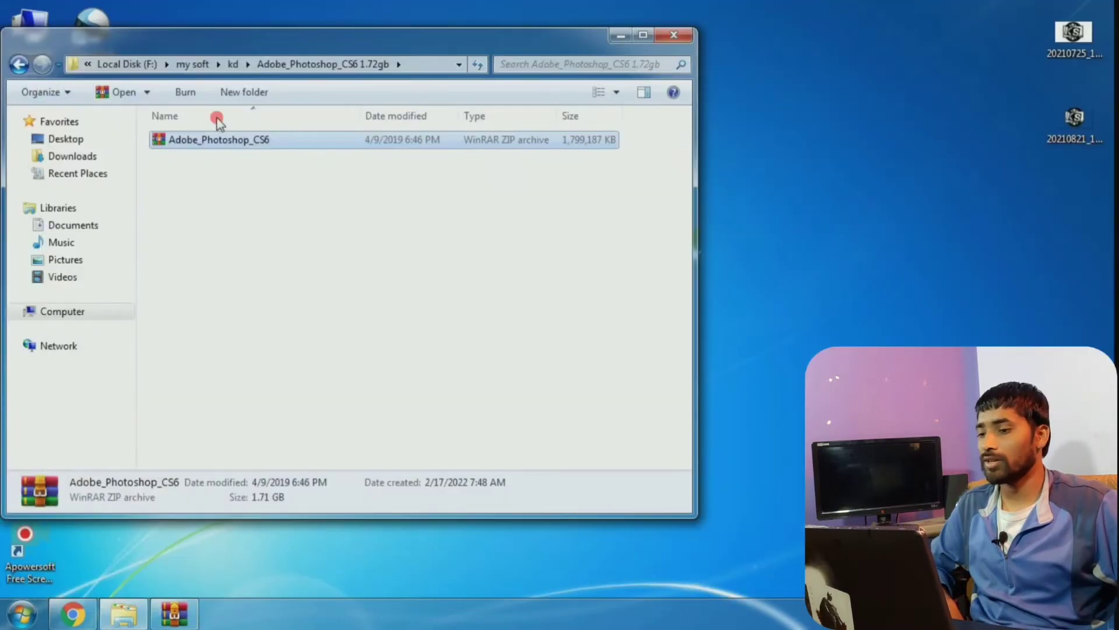
{"action": "left_click", "coordinate": [621, 35]}
{"action": "left_click", "coordinate": [90, 302]}
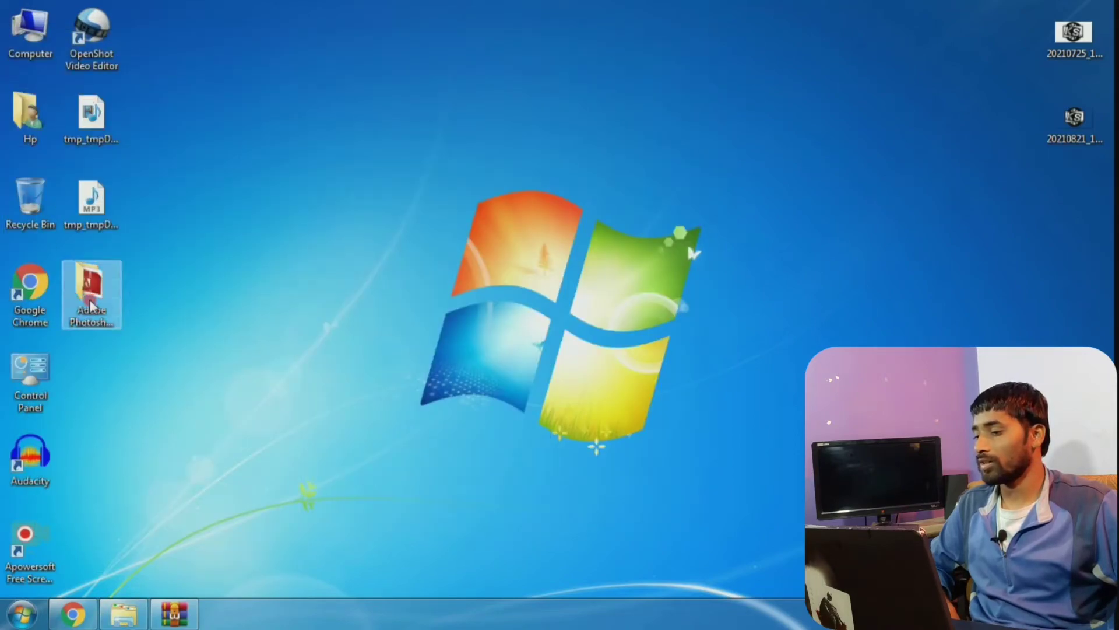
{"action": "double_click", "coordinate": [93, 296]}
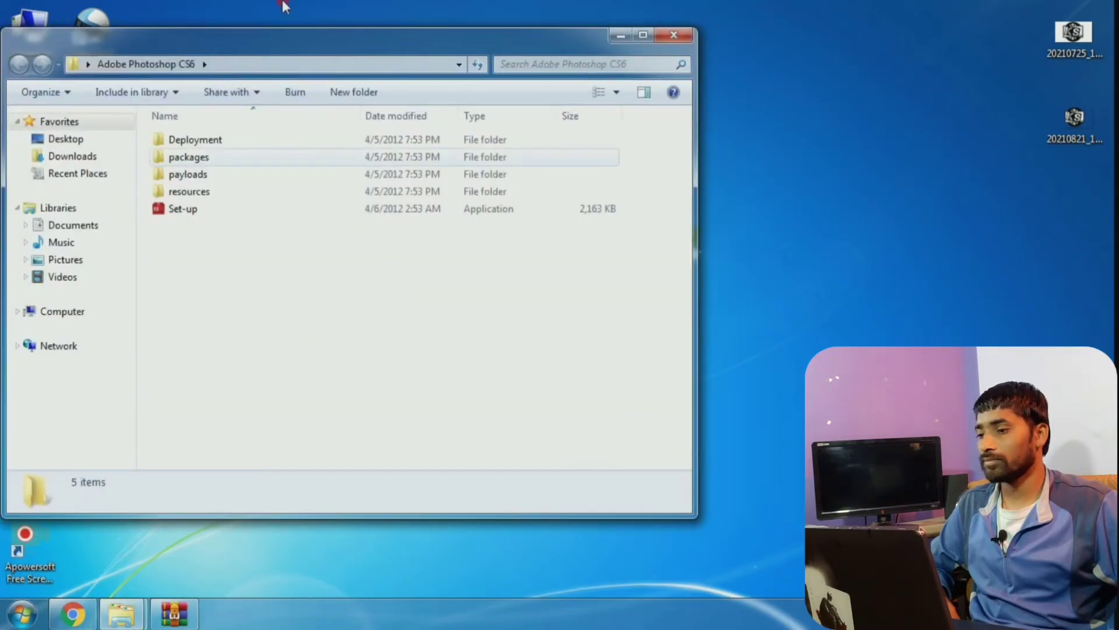
{"action": "left_click_drag", "start_coordinate": [284, 47], "coordinate": [478, 58]}
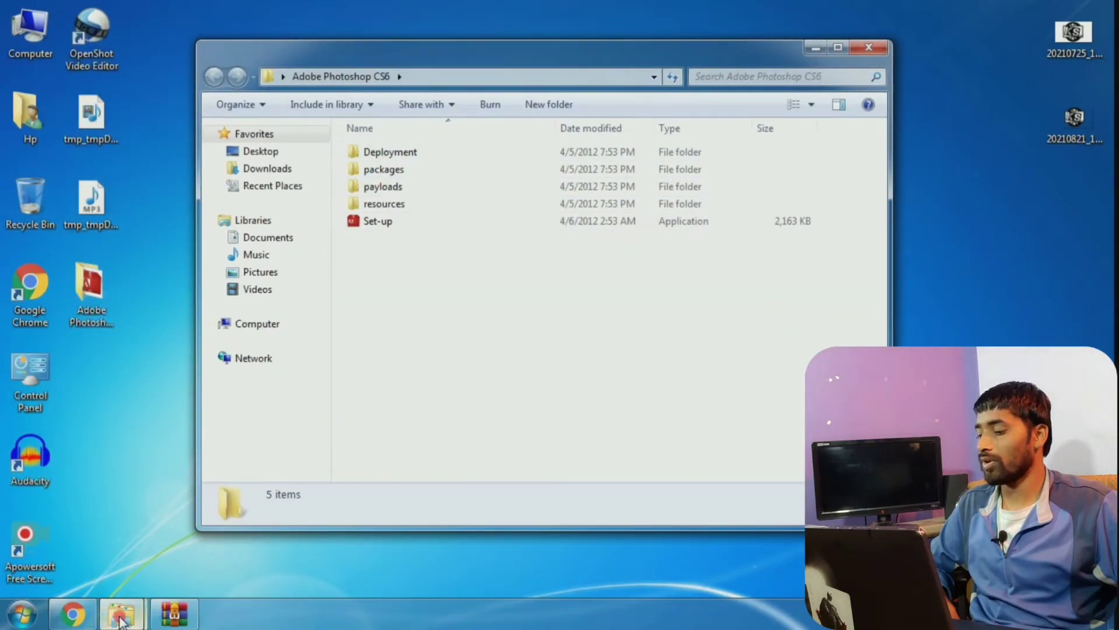
- Place the Adobe_Photoshop_CS6 archive's folder and the extracted Adobe Photoshop CS6 folder side by side to compare their contents
{"action": "mouse_move", "coordinate": [119, 620]}
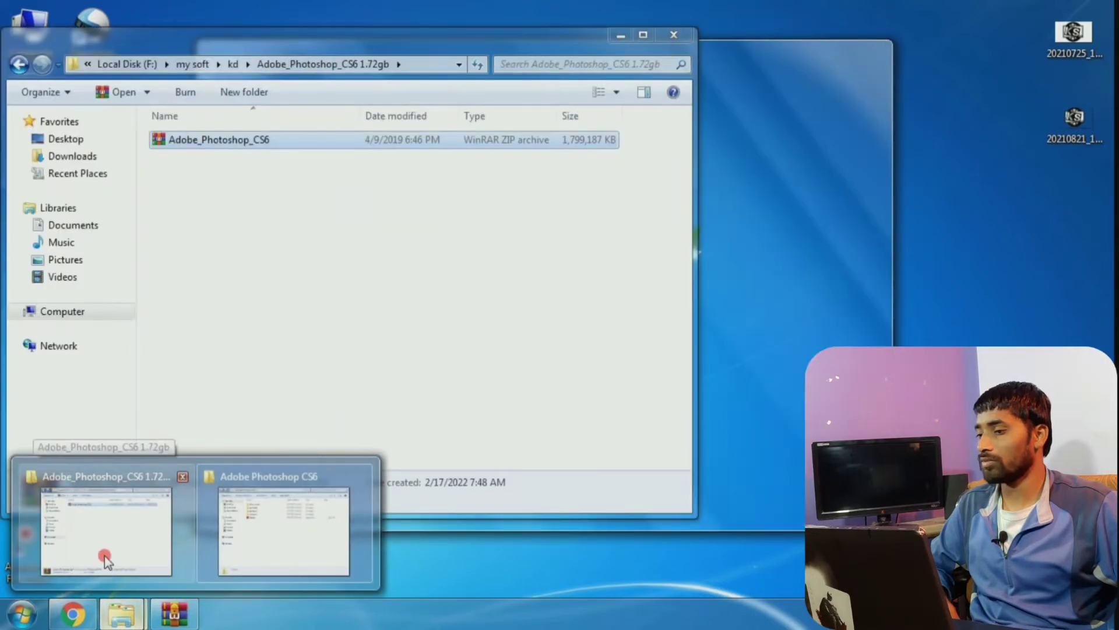
{"action": "left_click", "coordinate": [105, 560]}
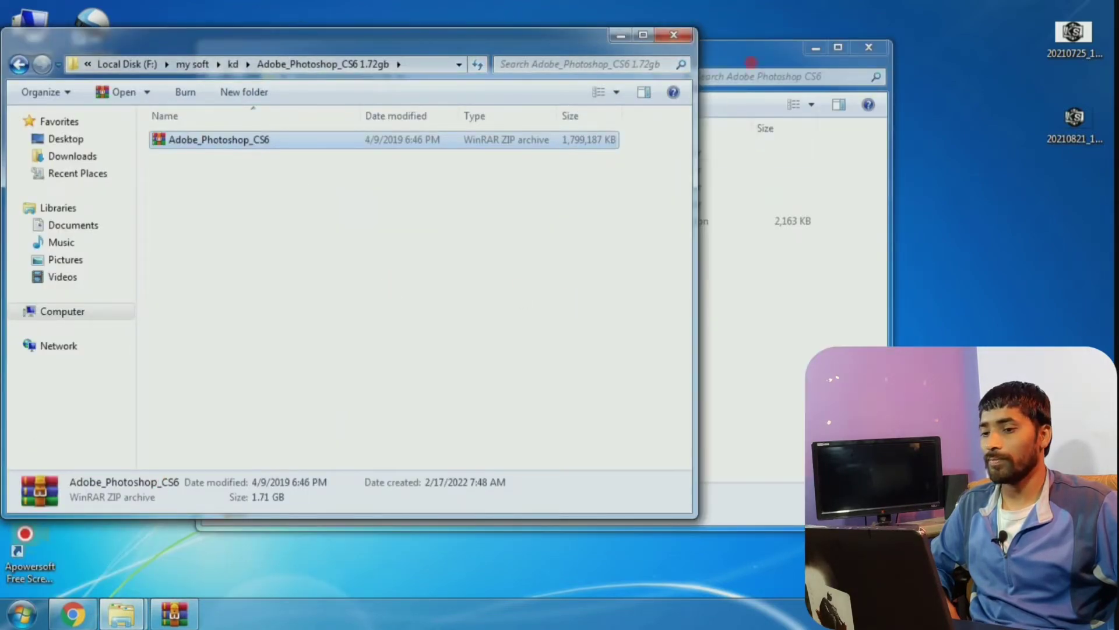
{"action": "left_click", "coordinate": [752, 63]}
{"action": "left_click_drag", "start_coordinate": [355, 53], "coordinate": [651, 118]}
{"action": "left_click", "coordinate": [187, 144]}
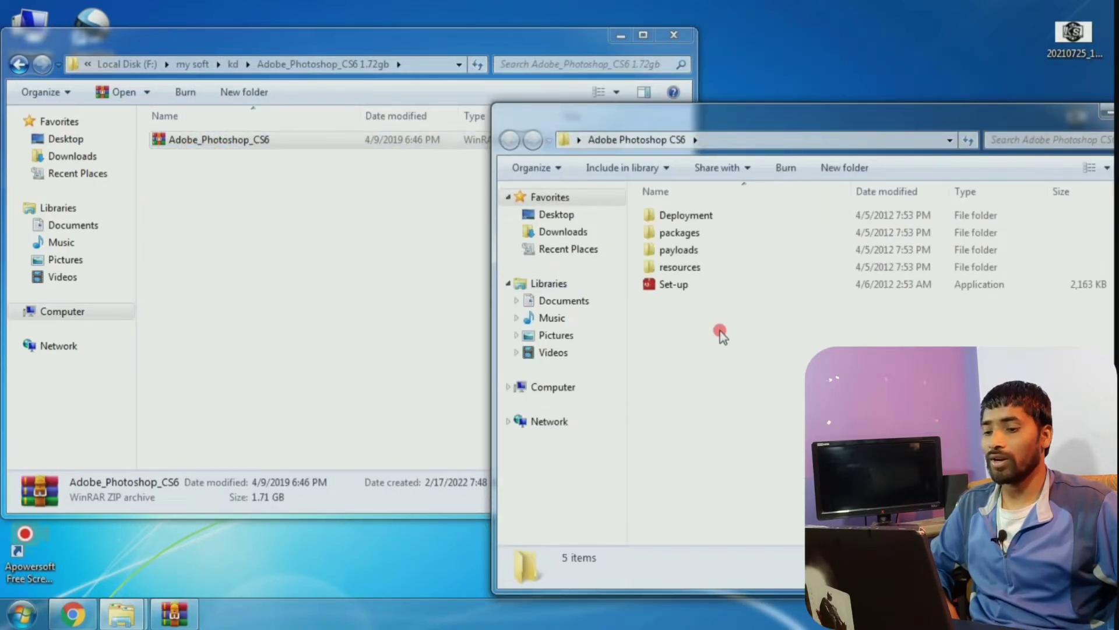
{"action": "left_click", "coordinate": [204, 144]}
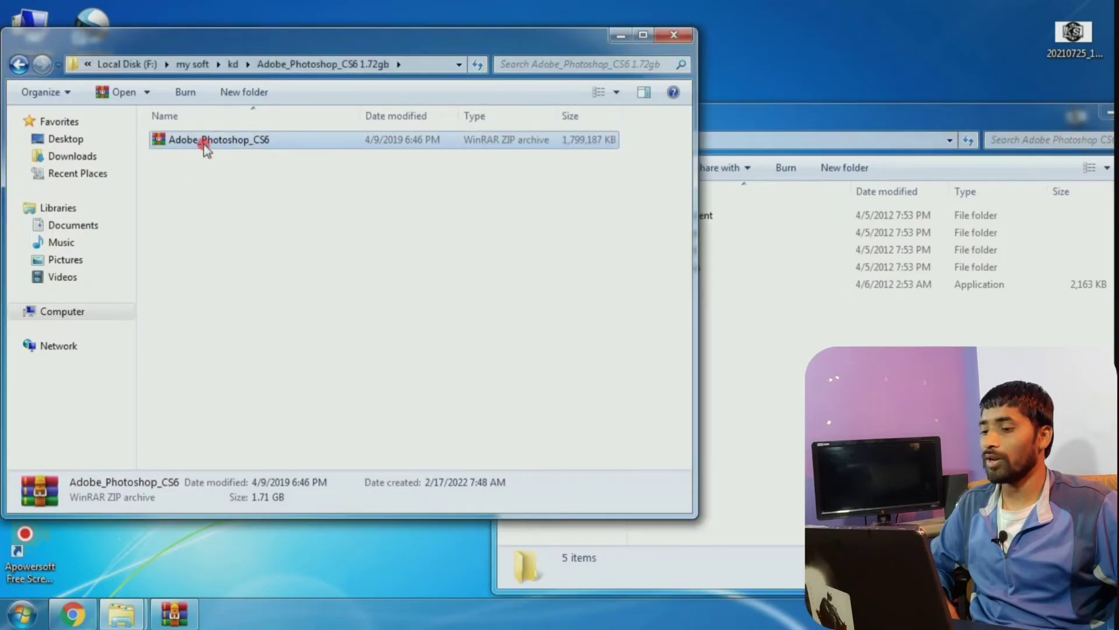
{"action": "left_click", "coordinate": [674, 262]}
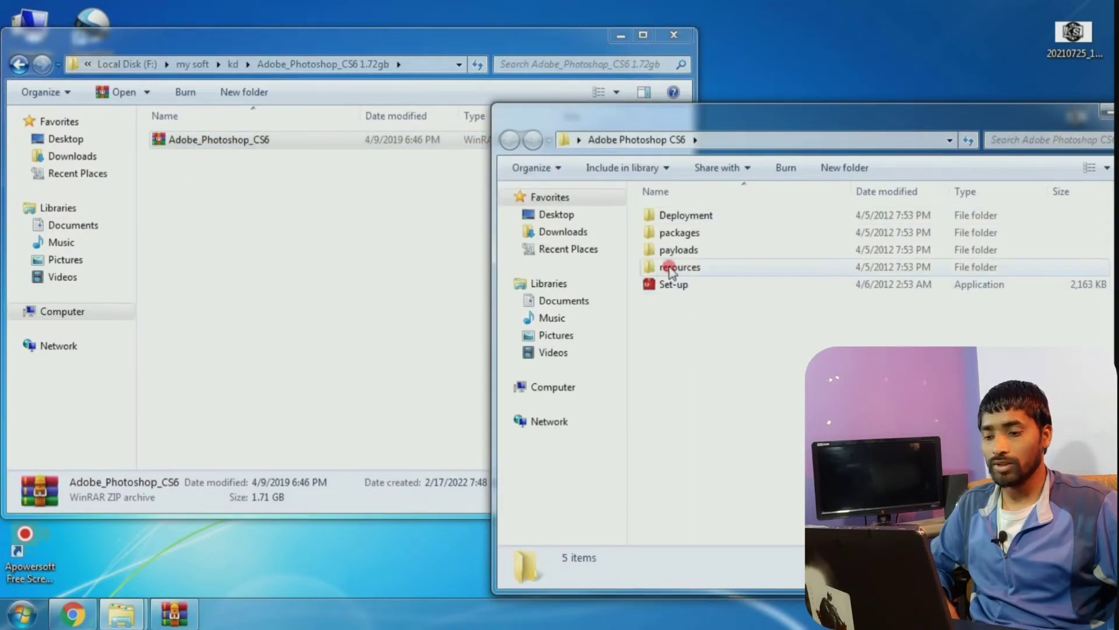
{"action": "left_click", "coordinate": [682, 329]}
- Close both Photoshop folder windows and switch to the WinRAR window with Adobe_Photoshop_CS6.zip
{"action": "left_click_drag", "start_coordinate": [775, 125], "coordinate": [570, 109]}
{"action": "left_click", "coordinate": [959, 94]}
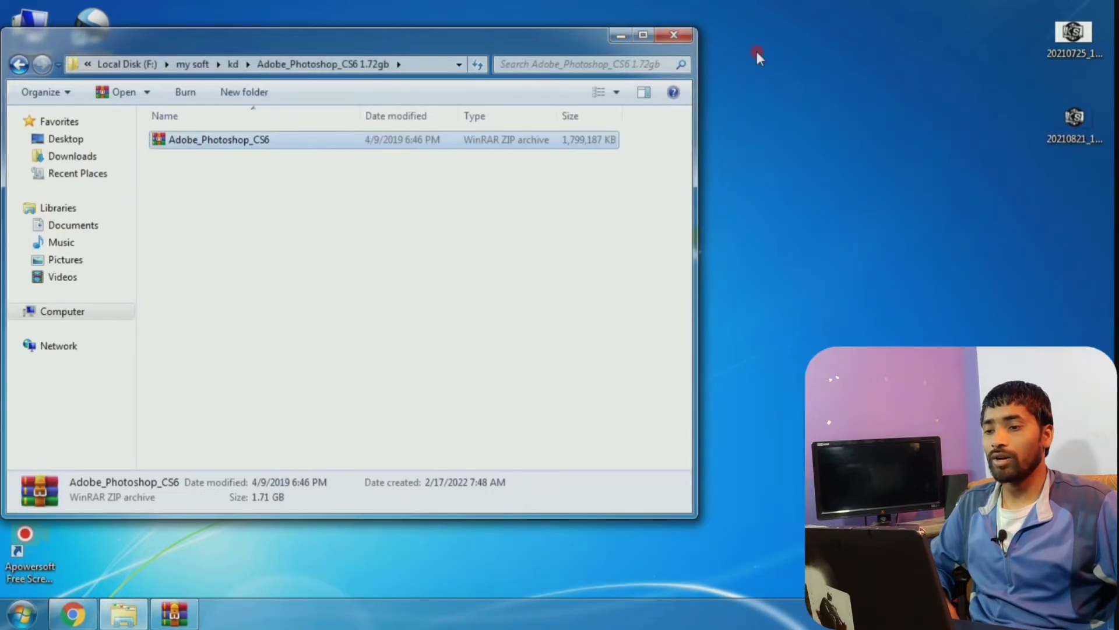
{"action": "left_click", "coordinate": [681, 37]}
{"action": "left_click", "coordinate": [123, 613]}
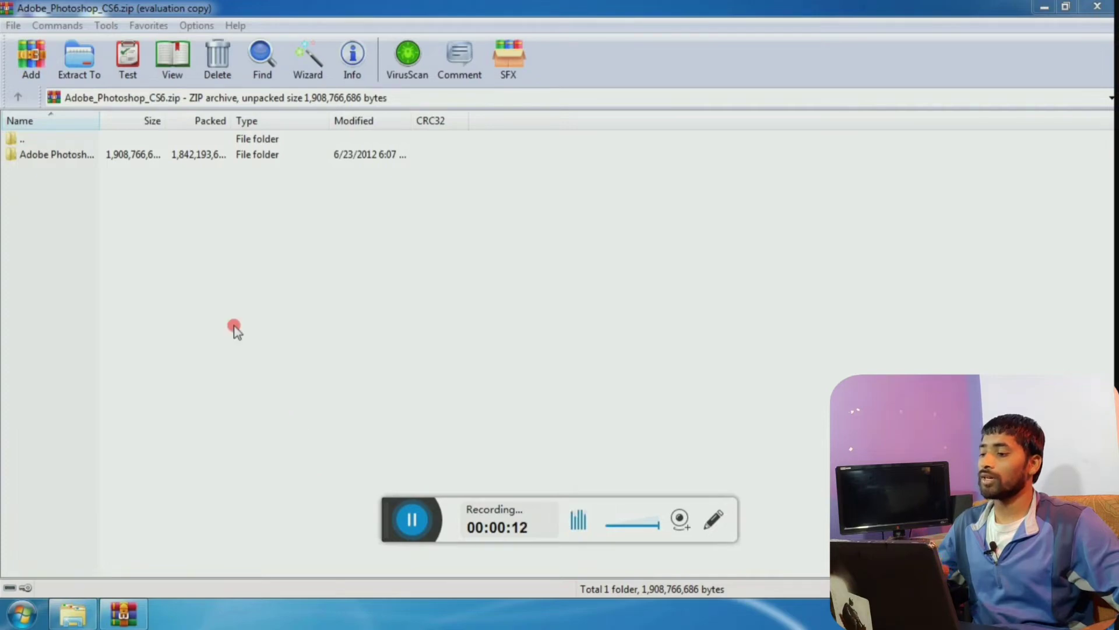
{"action": "left_click", "coordinate": [26, 57]}
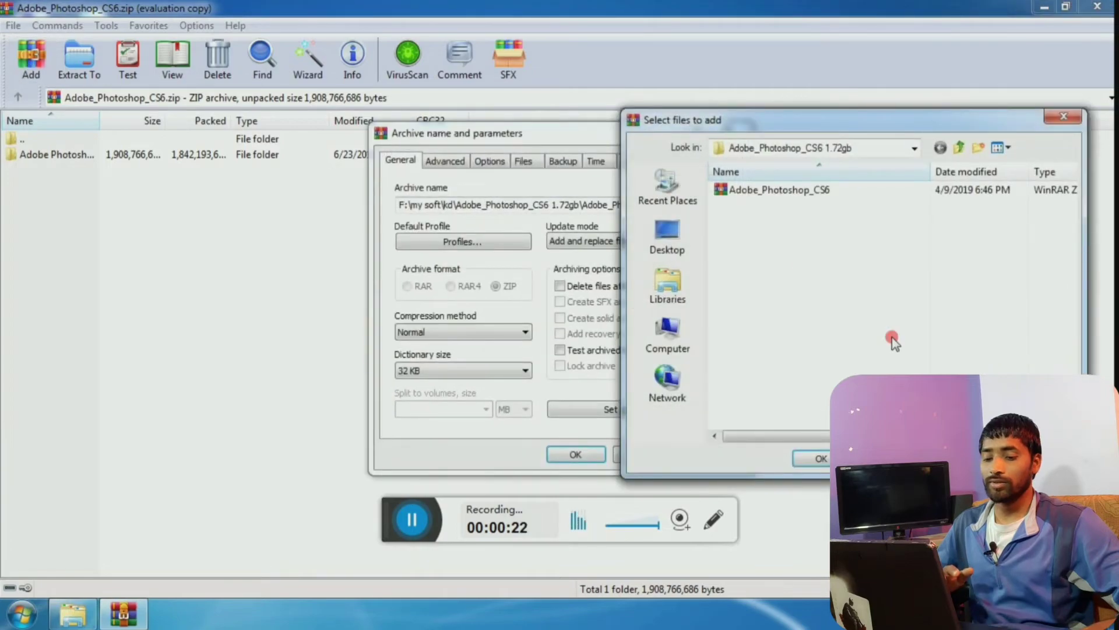
{"action": "left_click", "coordinate": [529, 188]}
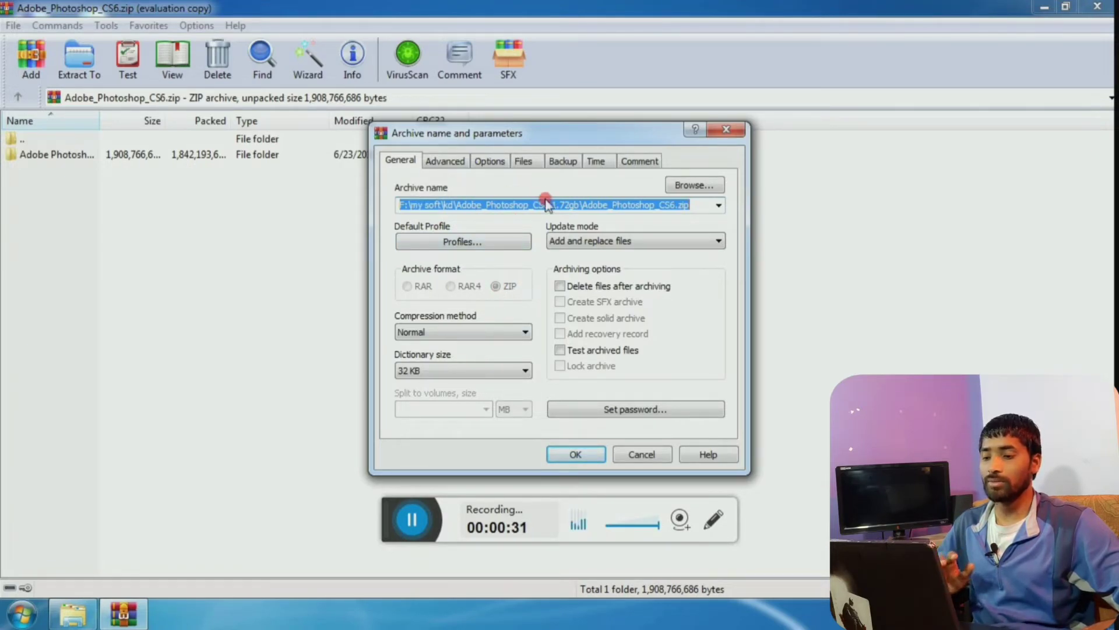
{"action": "left_click", "coordinate": [726, 129]}
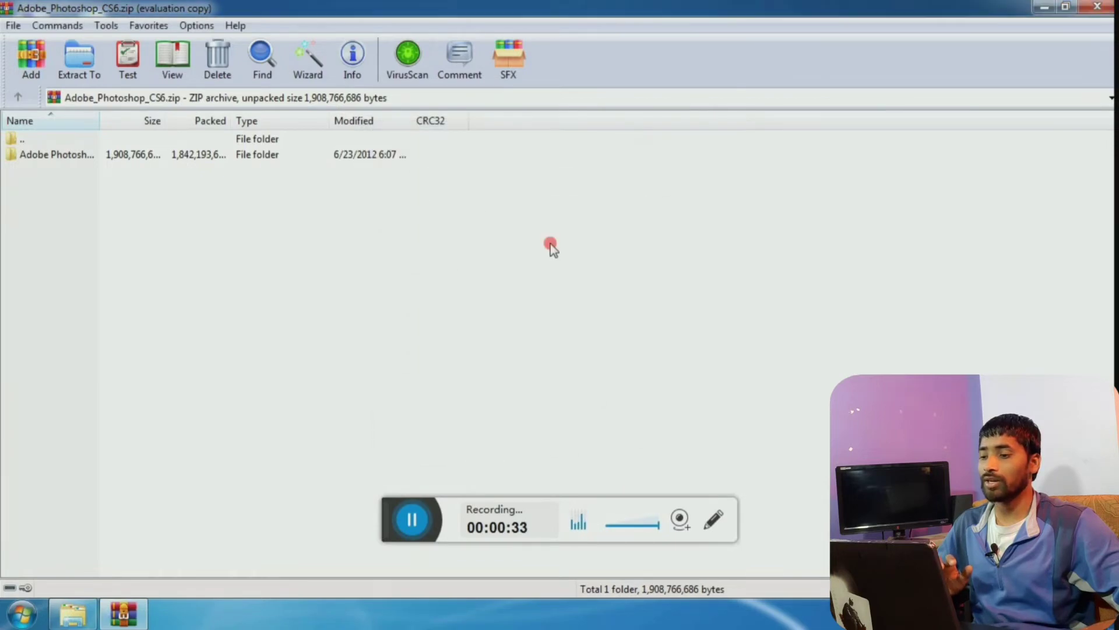
- Close the Adobe_Photoshop_CS6.zip archive window and launch WinRAR from the installed programs
{"action": "left_click", "coordinate": [1094, 7]}
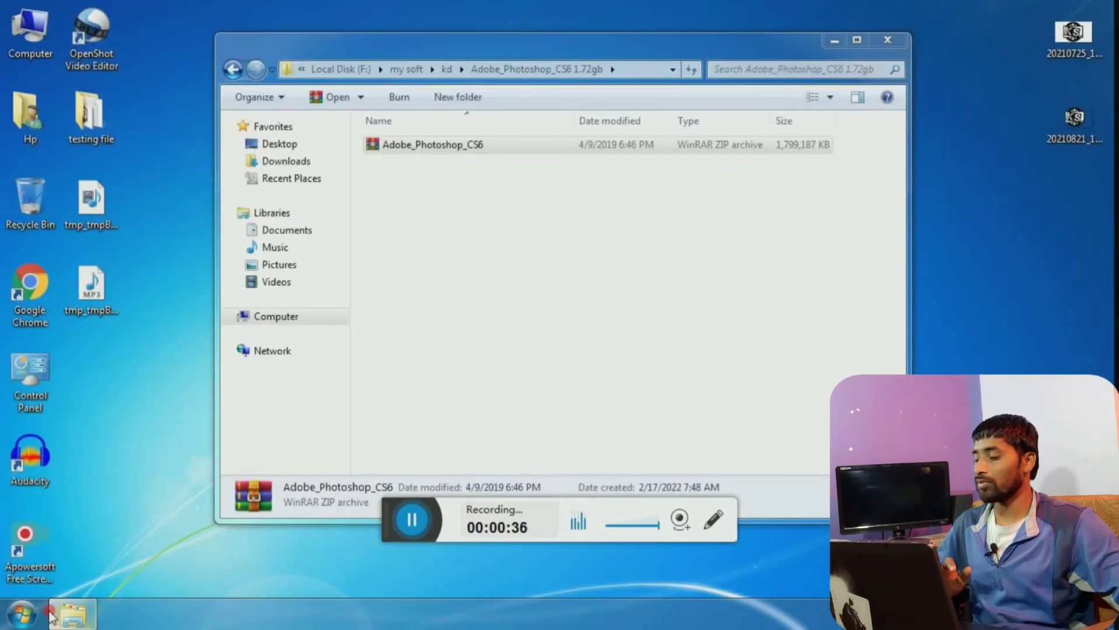
{"action": "left_click", "coordinate": [22, 613]}
{"action": "left_click", "coordinate": [42, 574]}
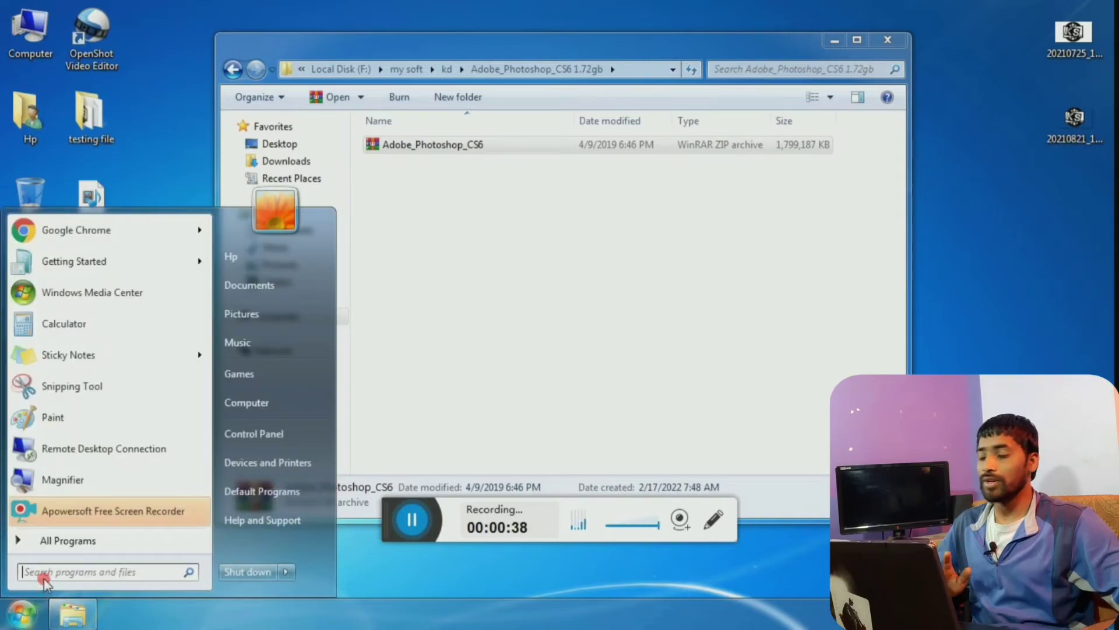
{"action": "left_click", "coordinate": [70, 542]}
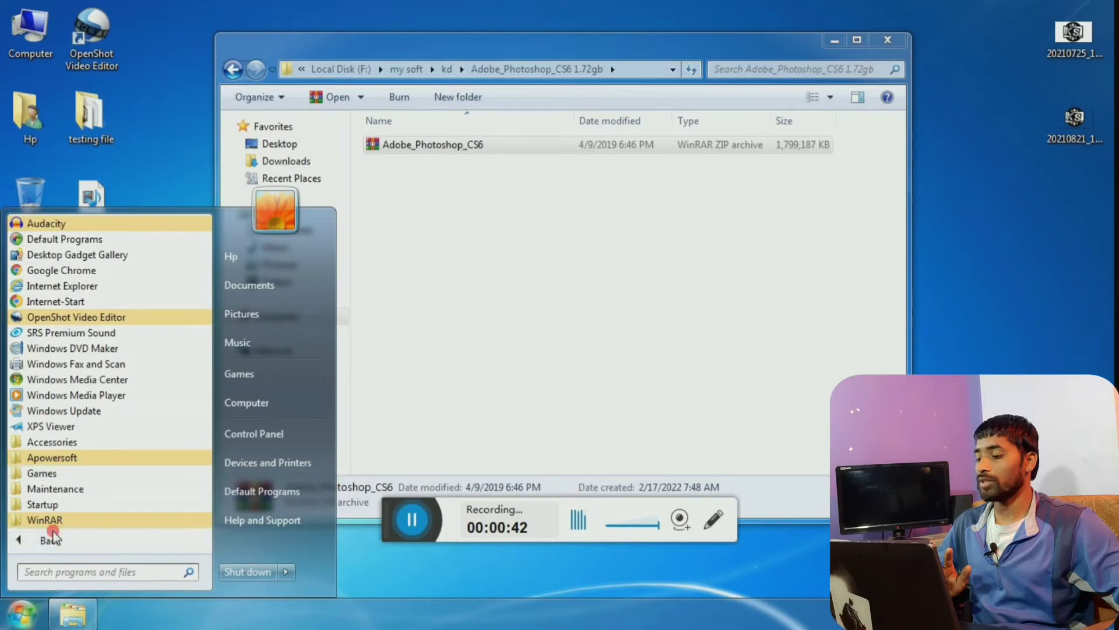
{"action": "left_click", "coordinate": [55, 521]}
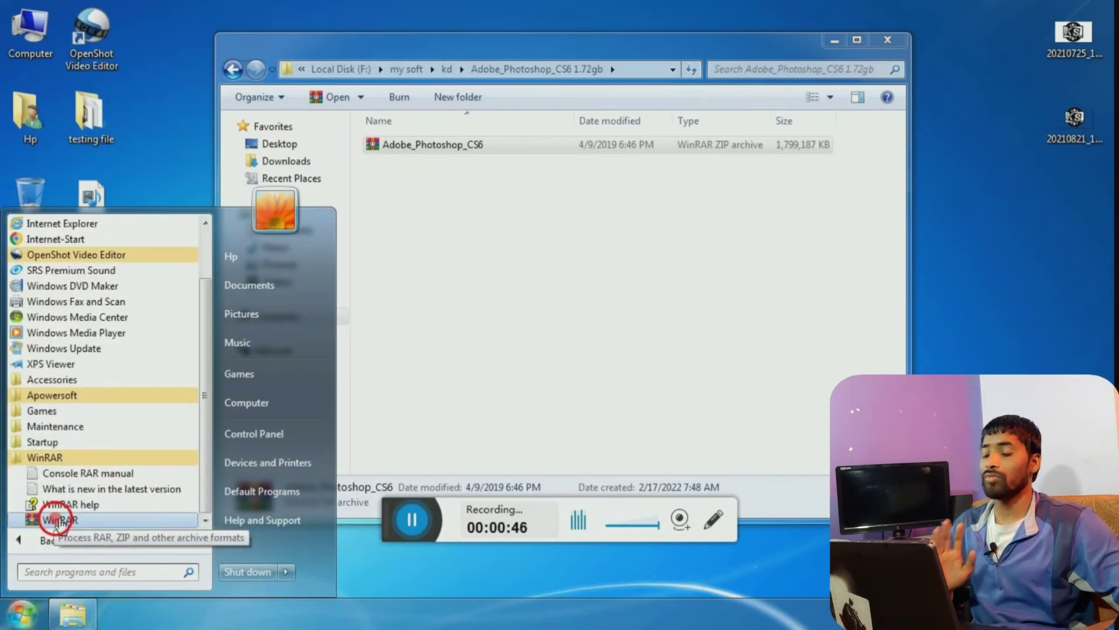
{"action": "left_click", "coordinate": [59, 519]}
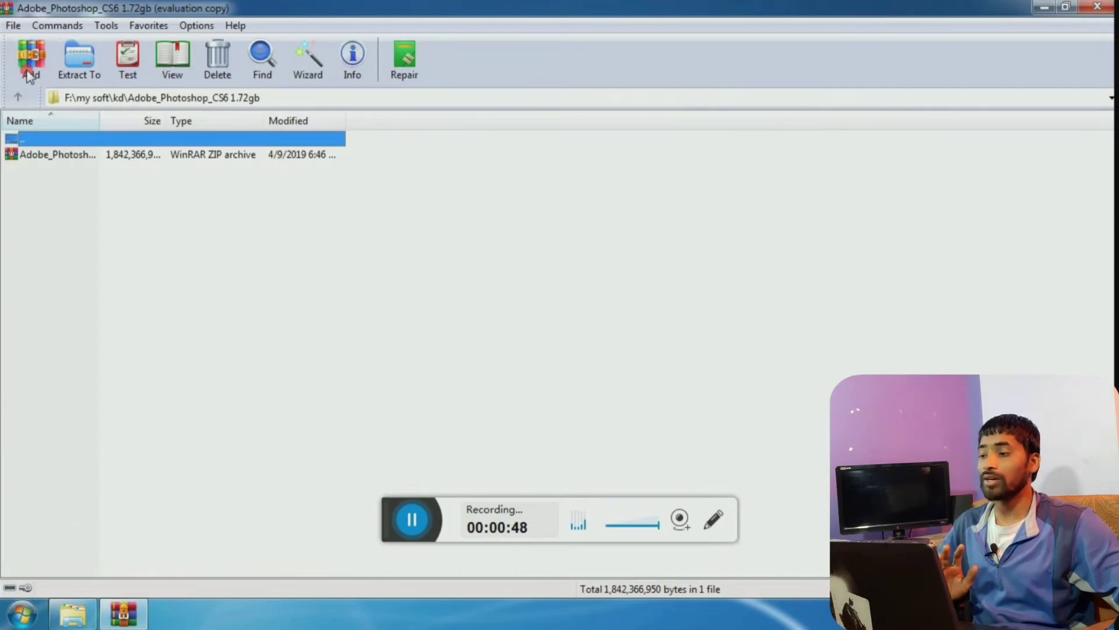
- Move up from the Adobe_Photoshop_CS6 1.72gb folder to the Computer level in WinRAR
{"action": "left_click", "coordinate": [18, 97]}
{"action": "left_click", "coordinate": [18, 97]}
{"action": "left_click", "coordinate": [19, 97]}
{"action": "left_click", "coordinate": [19, 96]}
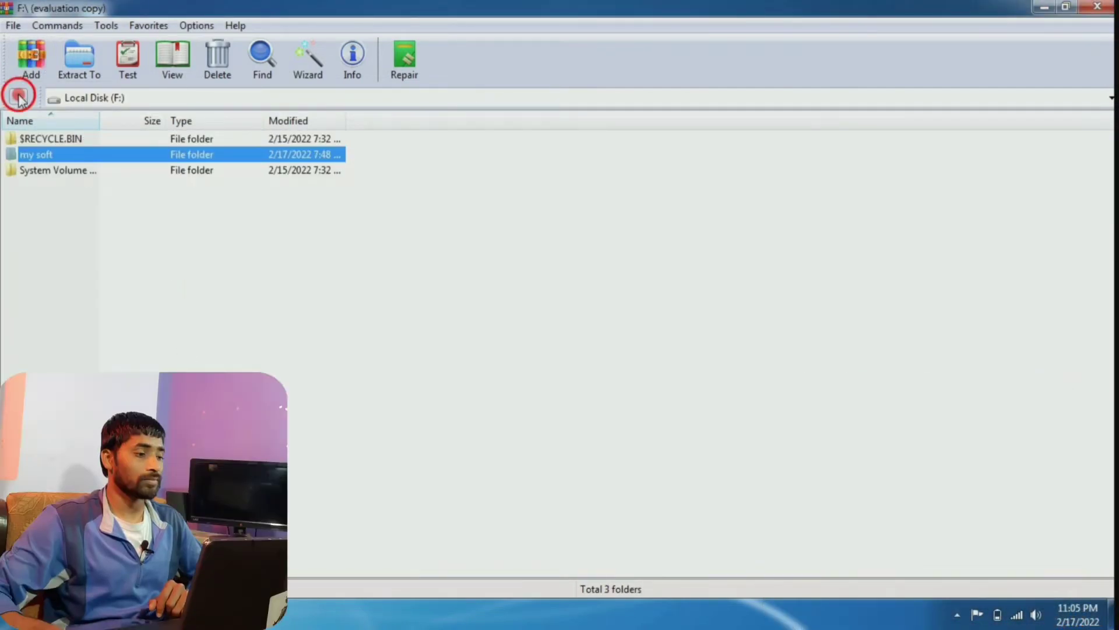
{"action": "left_click", "coordinate": [97, 328]}
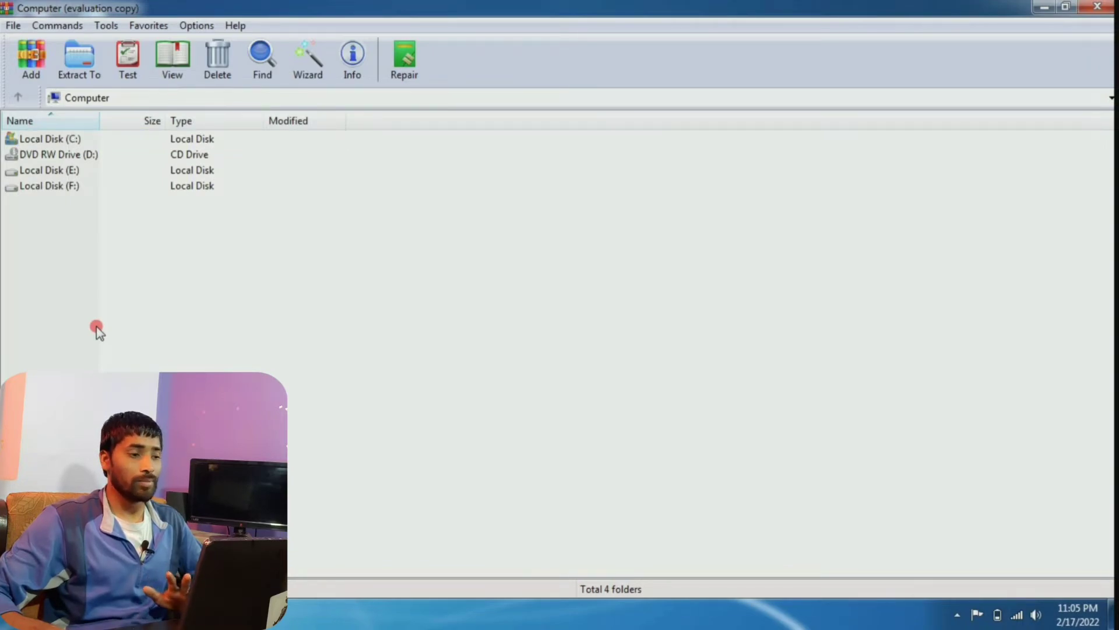
{"action": "left_click", "coordinate": [19, 99]}
{"action": "left_click", "coordinate": [67, 239]}
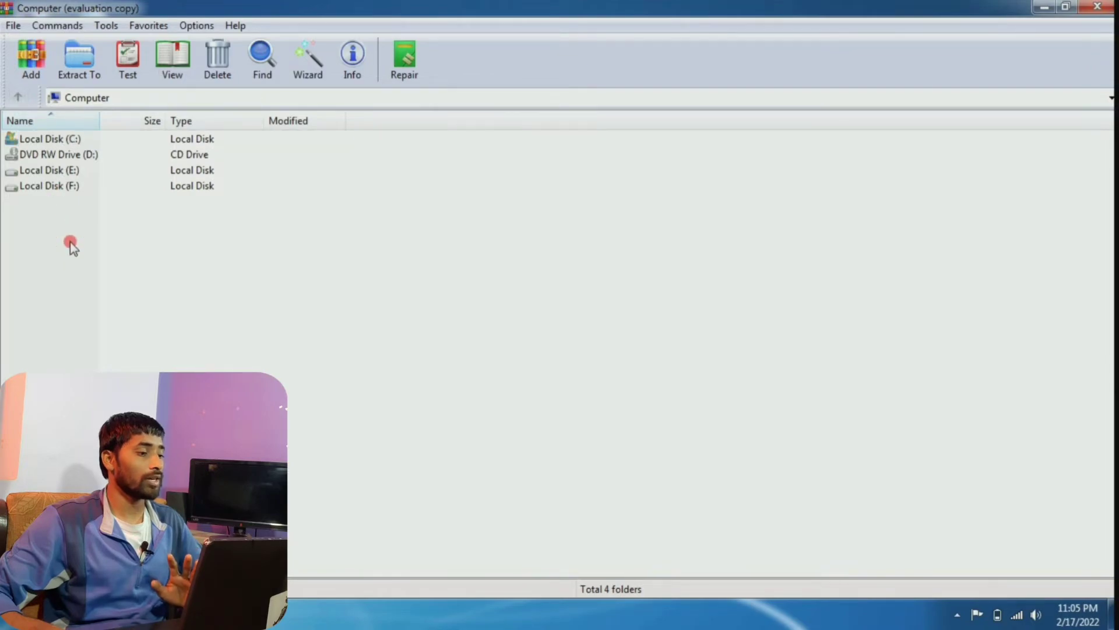
- Start a new archive and add the "testing file" folder from the Desktop as its content
{"action": "left_click", "coordinate": [31, 59]}
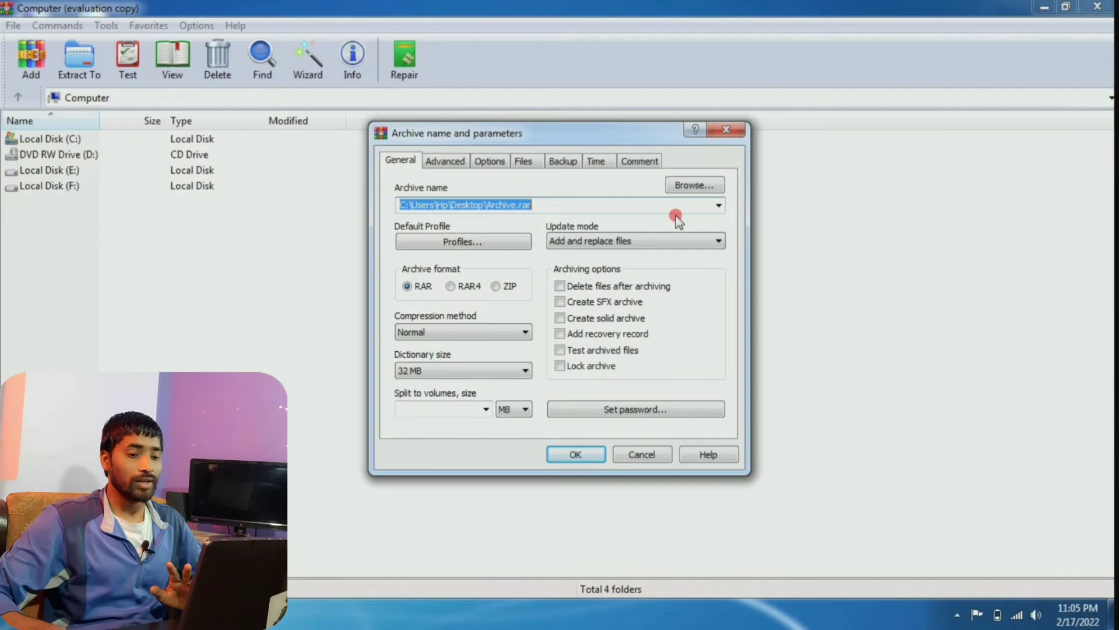
{"action": "left_click", "coordinate": [717, 205]}
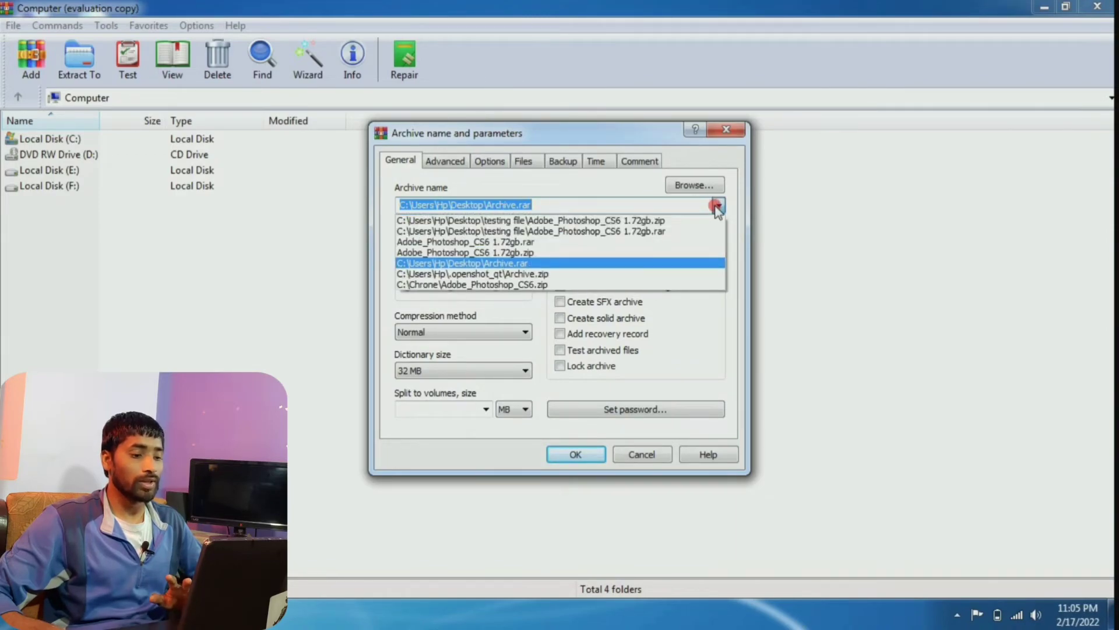
{"action": "left_click", "coordinate": [716, 205]}
{"action": "left_click", "coordinate": [526, 161]}
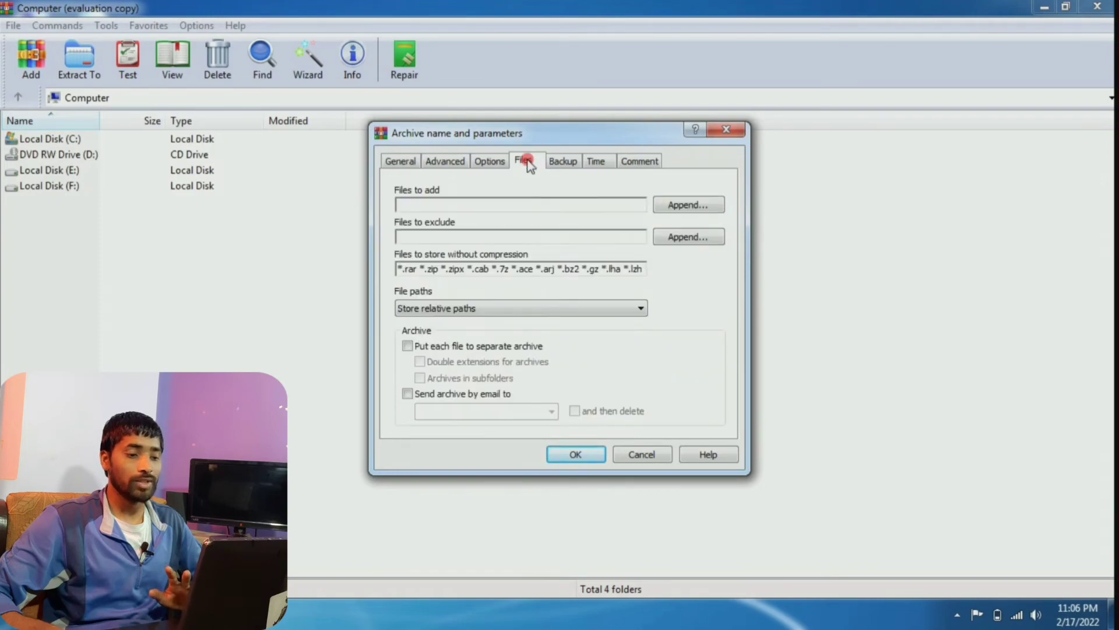
{"action": "left_click", "coordinate": [681, 206]}
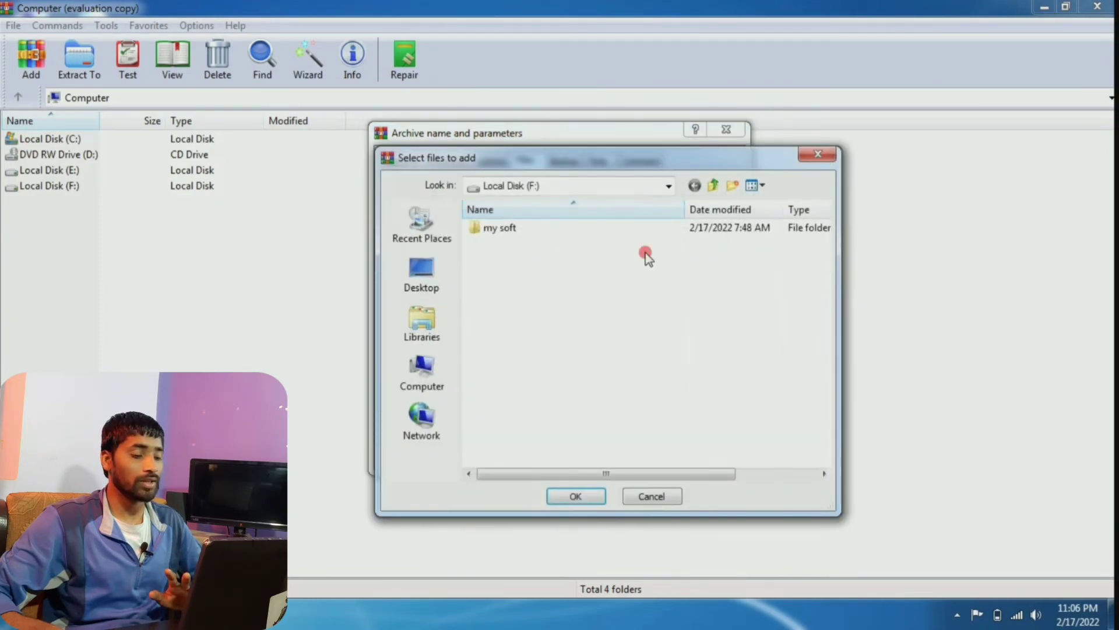
{"action": "left_click", "coordinate": [426, 273]}
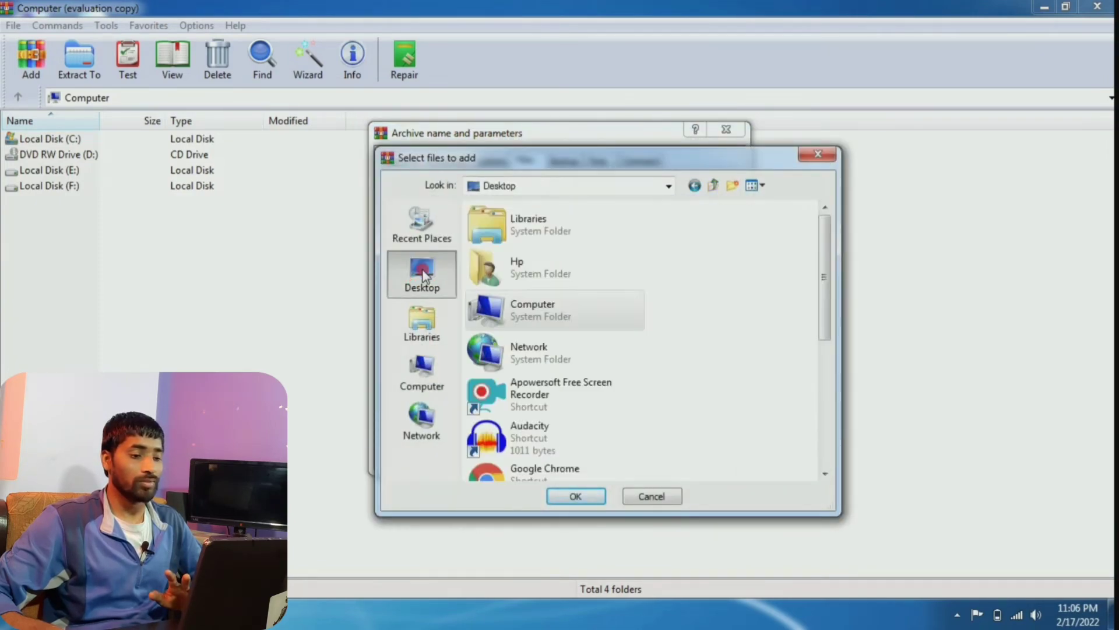
{"action": "scroll", "coordinate": [755, 322], "scroll_direction": "down", "scroll_amount": 5}
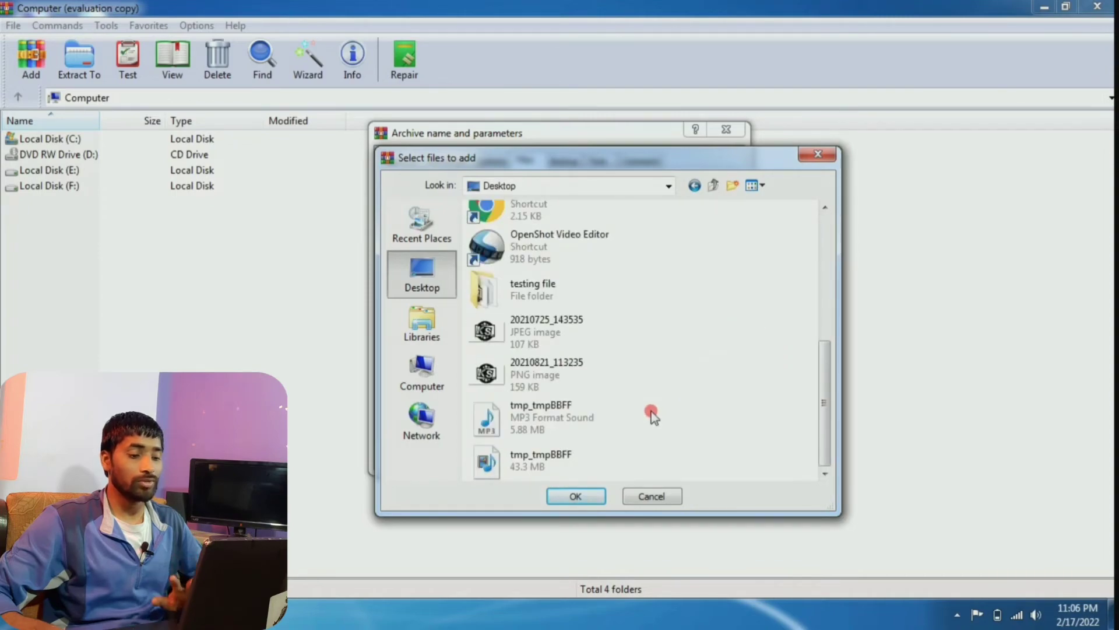
{"action": "left_click", "coordinate": [506, 299]}
{"action": "left_click", "coordinate": [593, 493]}
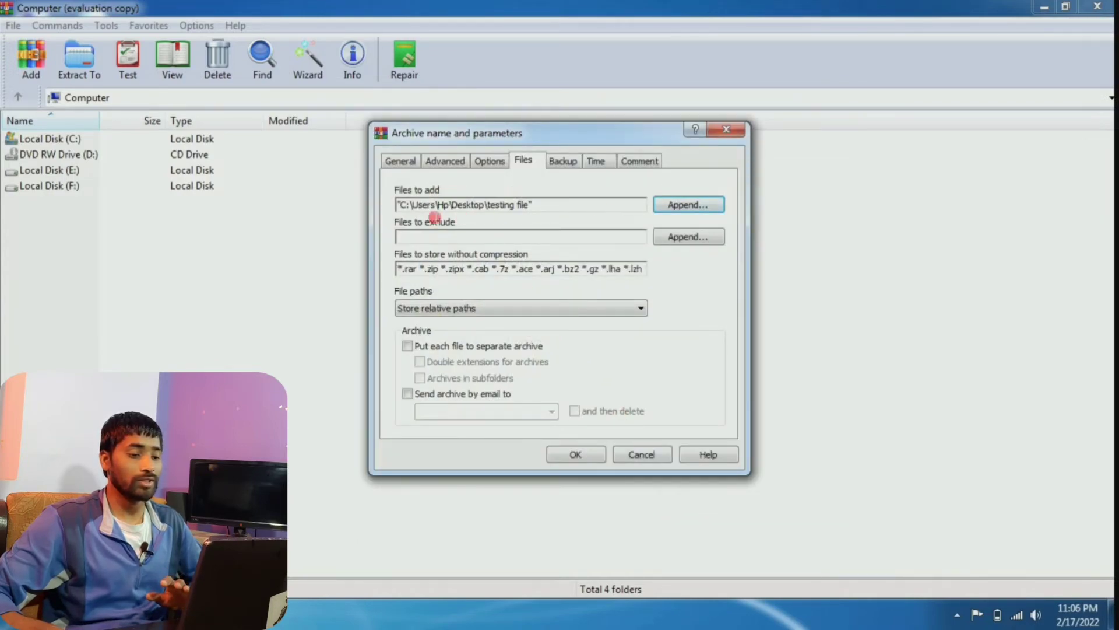
- Set the new archive's format to ZIP and look through the earlier archive names
{"action": "left_click", "coordinate": [400, 160]}
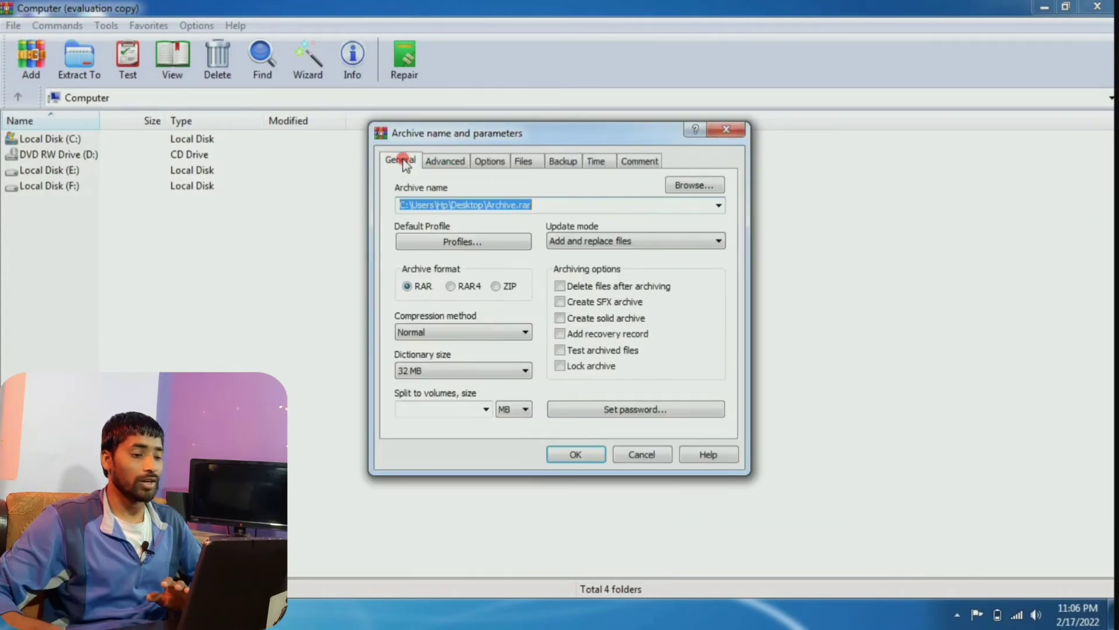
{"action": "left_click", "coordinate": [496, 286]}
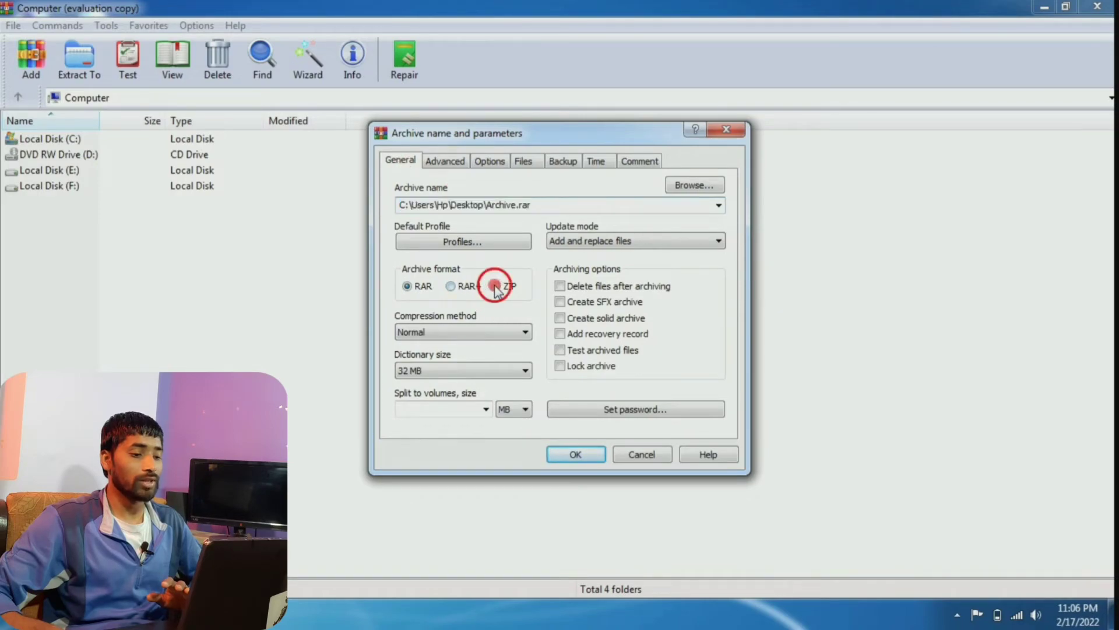
{"action": "left_click", "coordinate": [717, 206]}
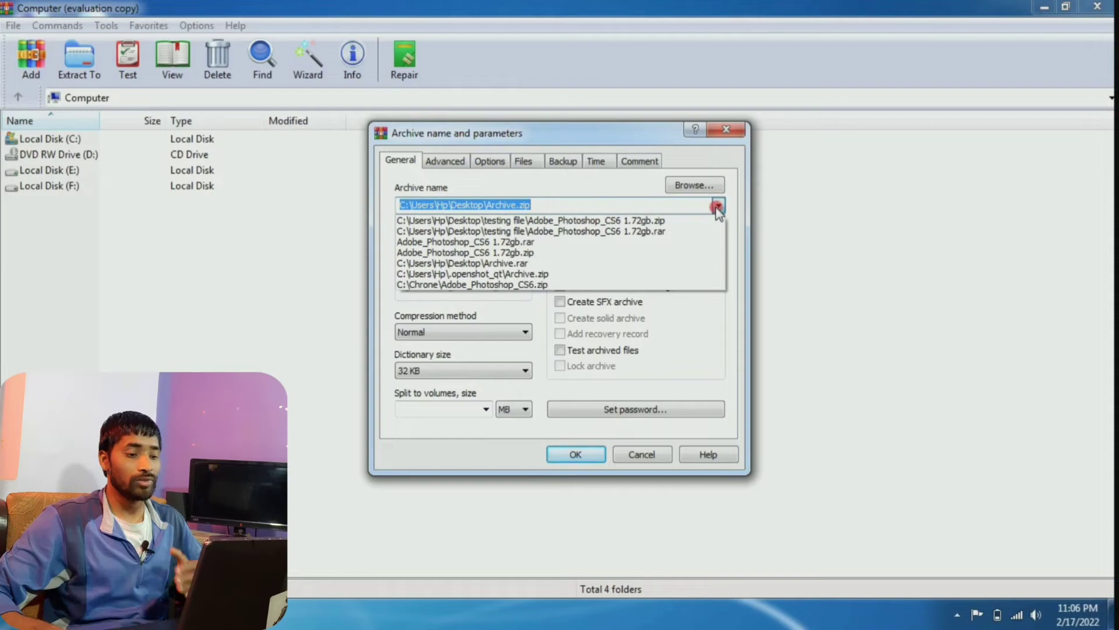
{"action": "left_click", "coordinate": [716, 207]}
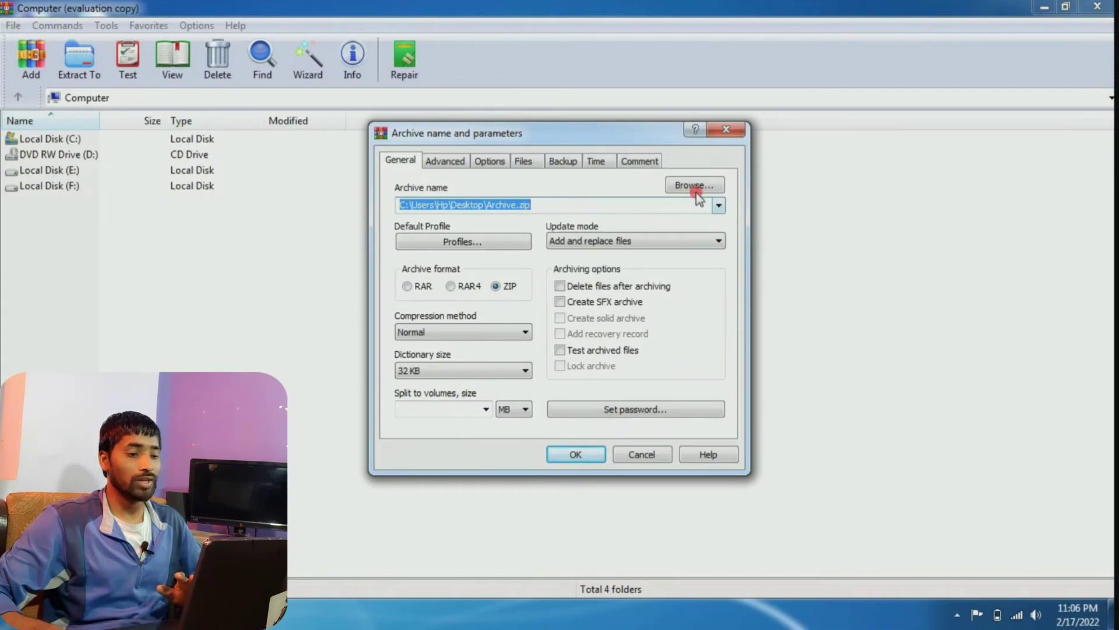
- Set the archive's save location to the Desktop's "testing file" folder with the name Archive and create it
{"action": "left_click", "coordinate": [693, 185]}
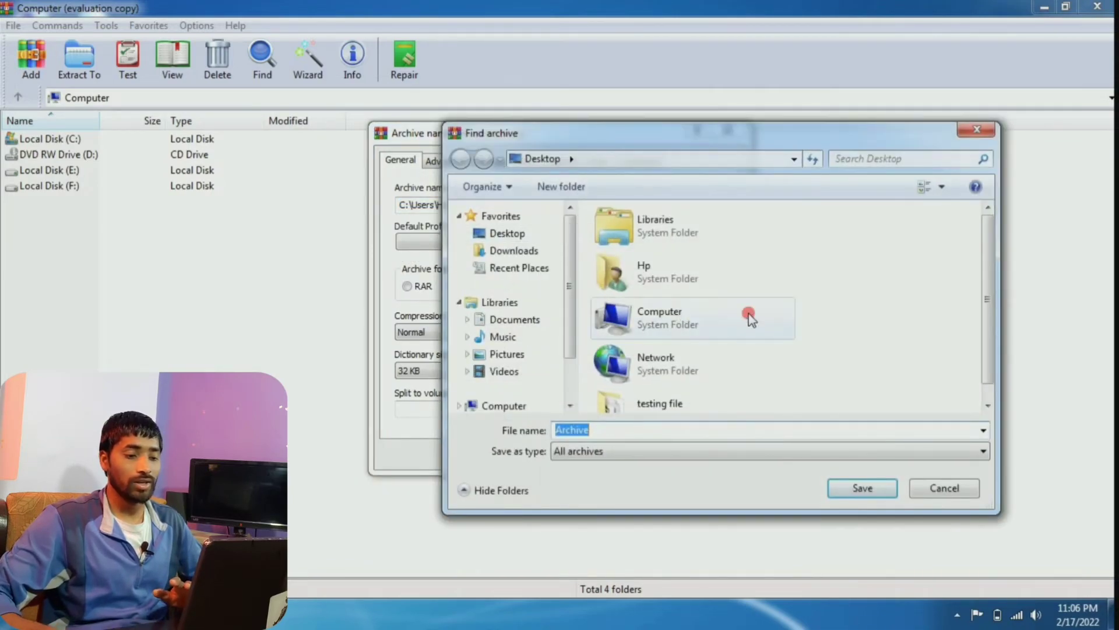
{"action": "left_click", "coordinate": [839, 305]}
{"action": "scroll", "coordinate": [840, 305], "scroll_direction": "down", "scroll_amount": 1}
{"action": "left_click", "coordinate": [653, 382]}
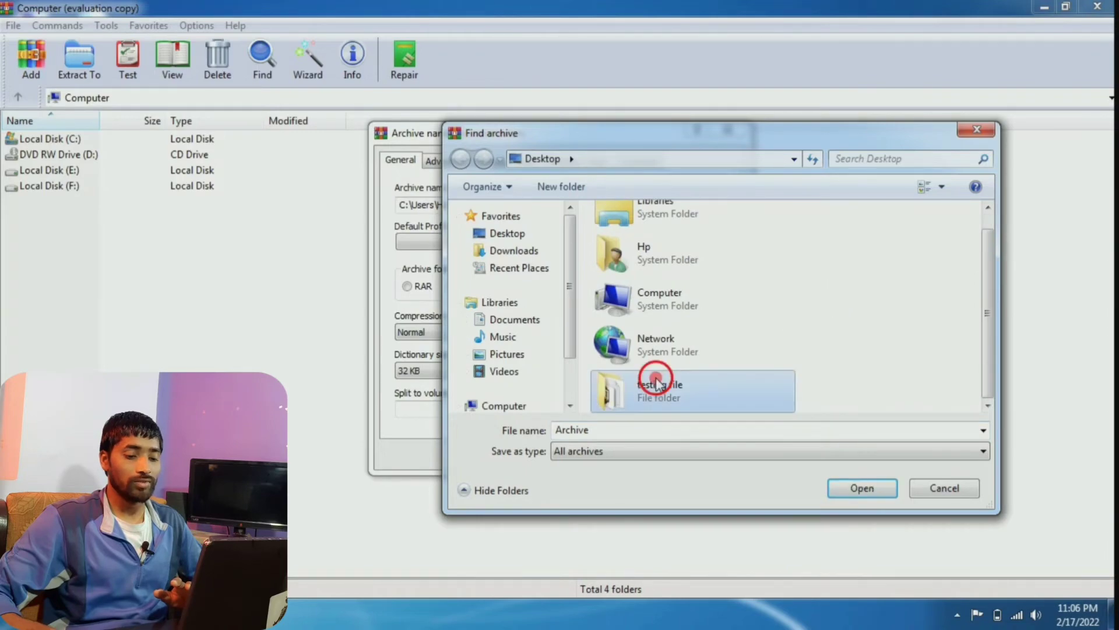
{"action": "left_click", "coordinate": [850, 490]}
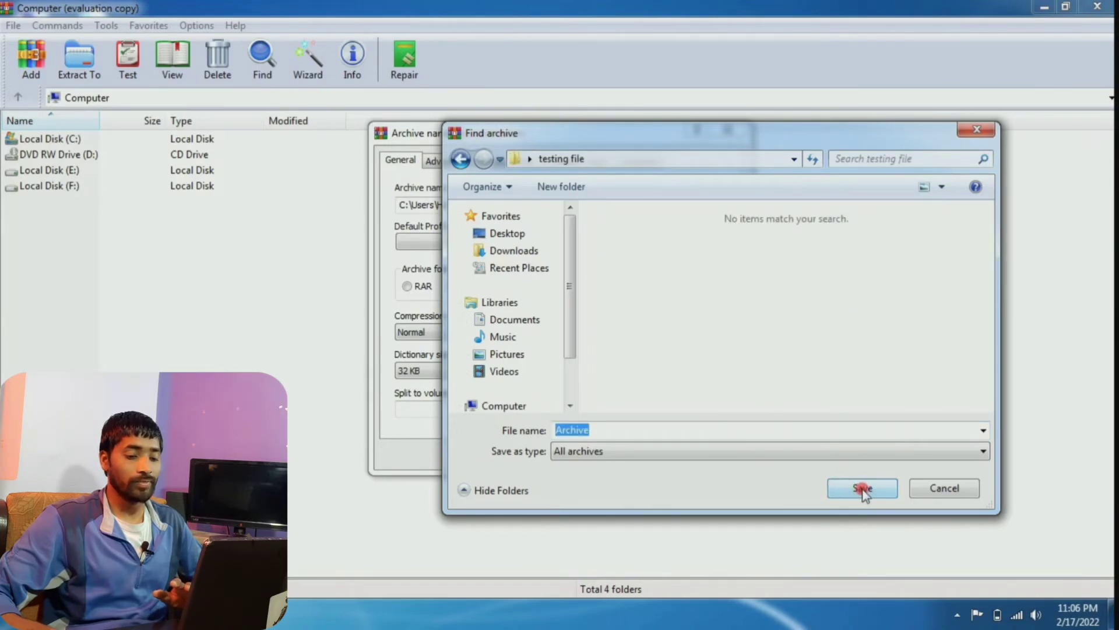
{"action": "left_click", "coordinate": [862, 488]}
{"action": "left_click", "coordinate": [567, 266]}
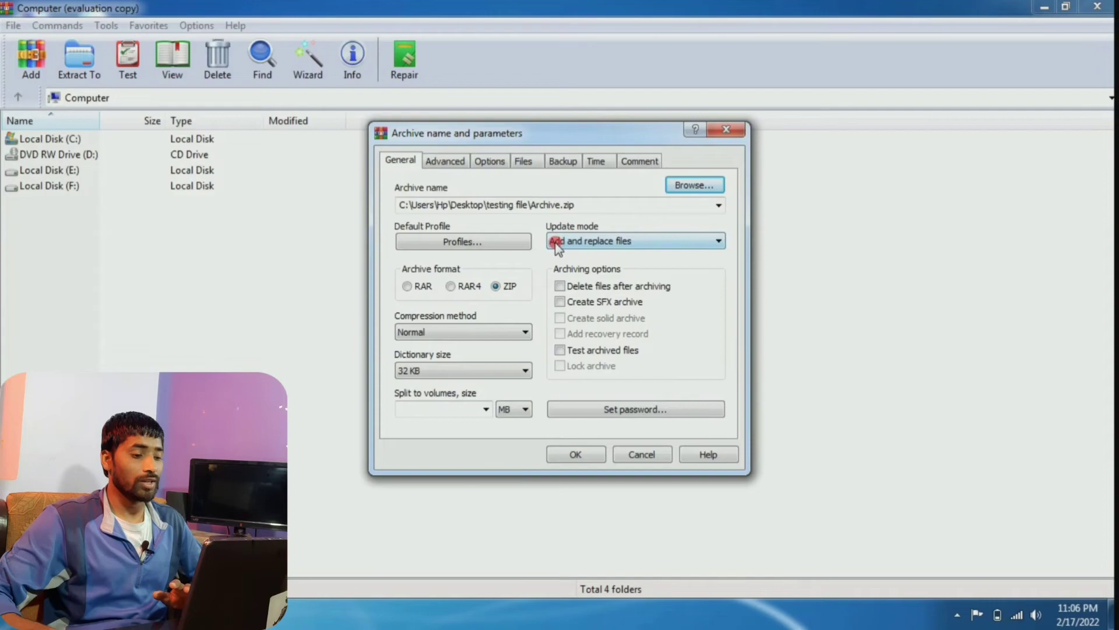
{"action": "left_click", "coordinate": [719, 205]}
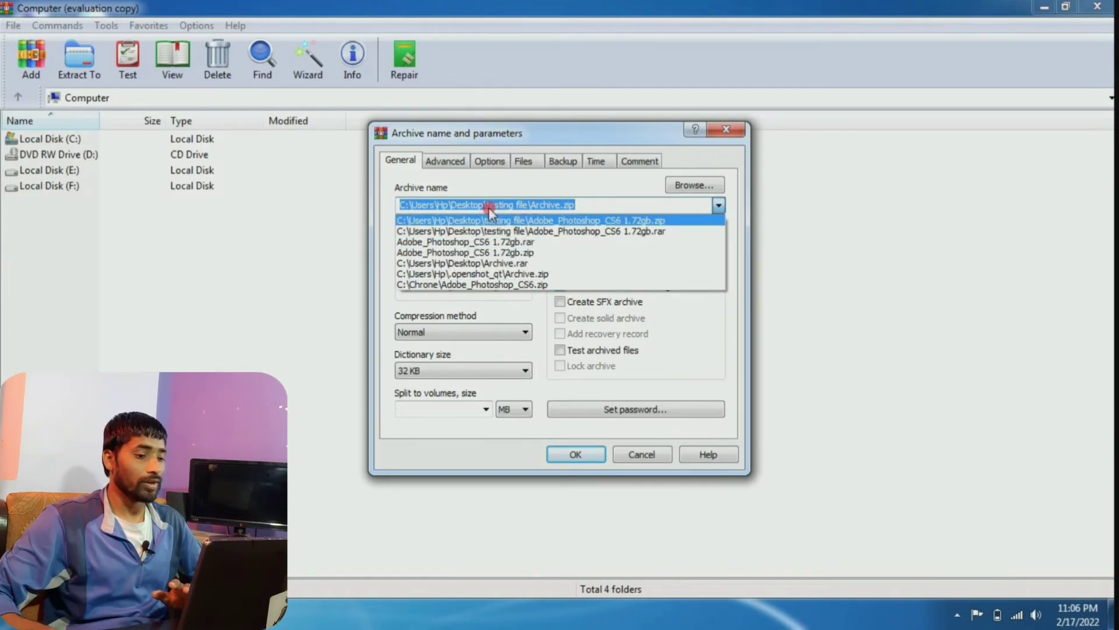
{"action": "left_click", "coordinate": [572, 189]}
{"action": "left_click", "coordinate": [578, 452]}
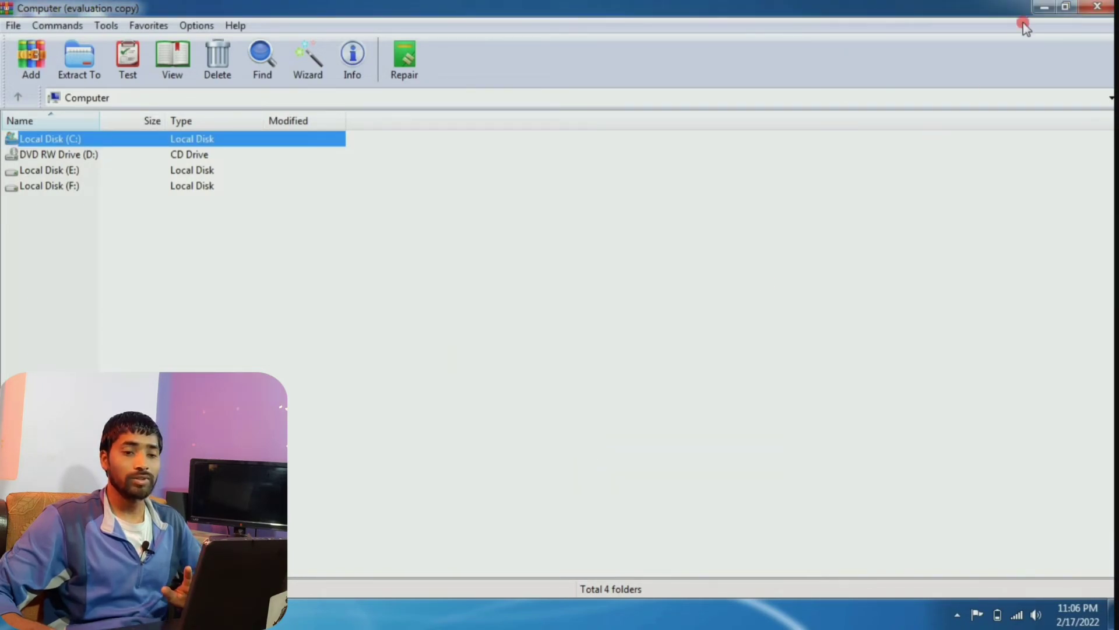
- Minimize WinRAR, open the desktop's "testing file" folder and open the Archive file stored in it
{"action": "left_click", "coordinate": [1043, 8]}
{"action": "left_click", "coordinate": [105, 110]}
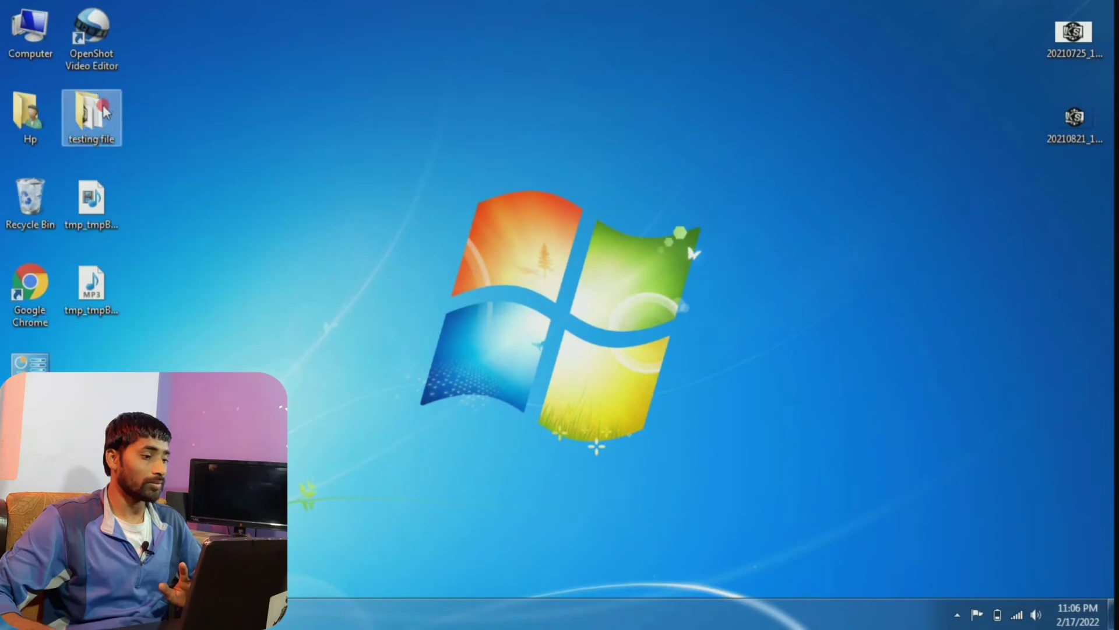
{"action": "double_click", "coordinate": [104, 112]}
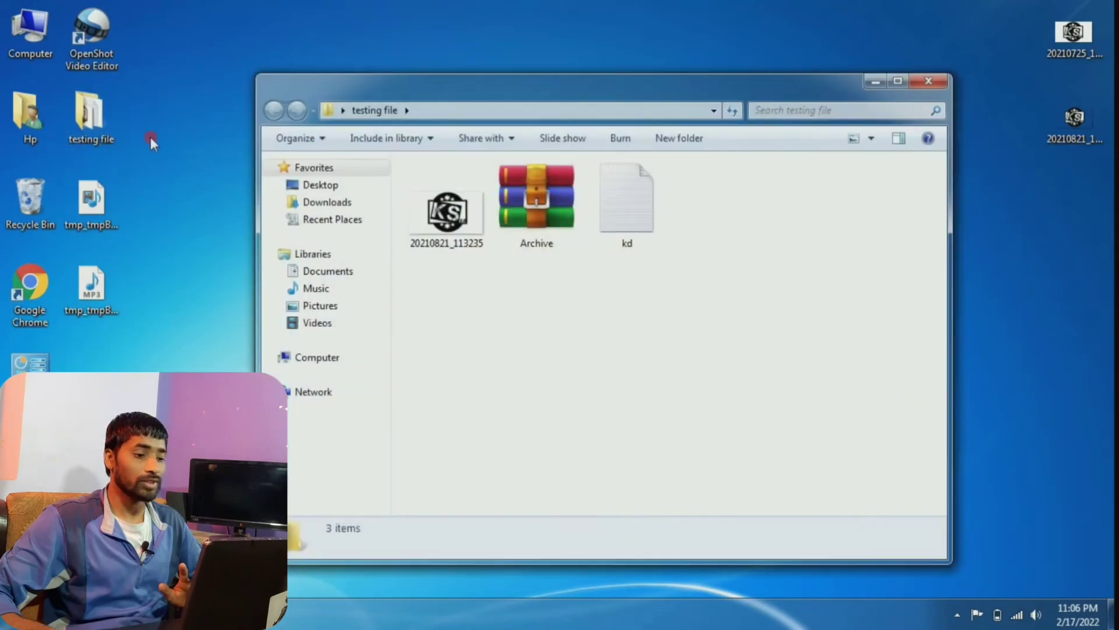
{"action": "left_click", "coordinate": [529, 221]}
{"action": "double_click", "coordinate": [530, 221]}
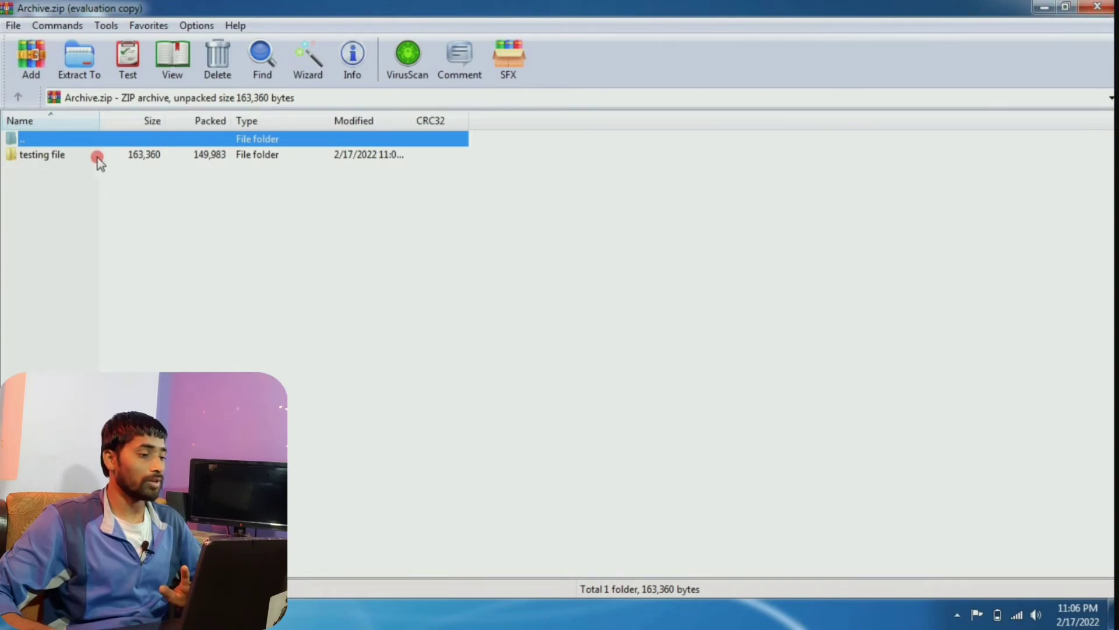
- Open the "testing file" folder inside Archive.zip and check its PNG image and kd.txt entries
{"action": "double_click", "coordinate": [57, 153]}
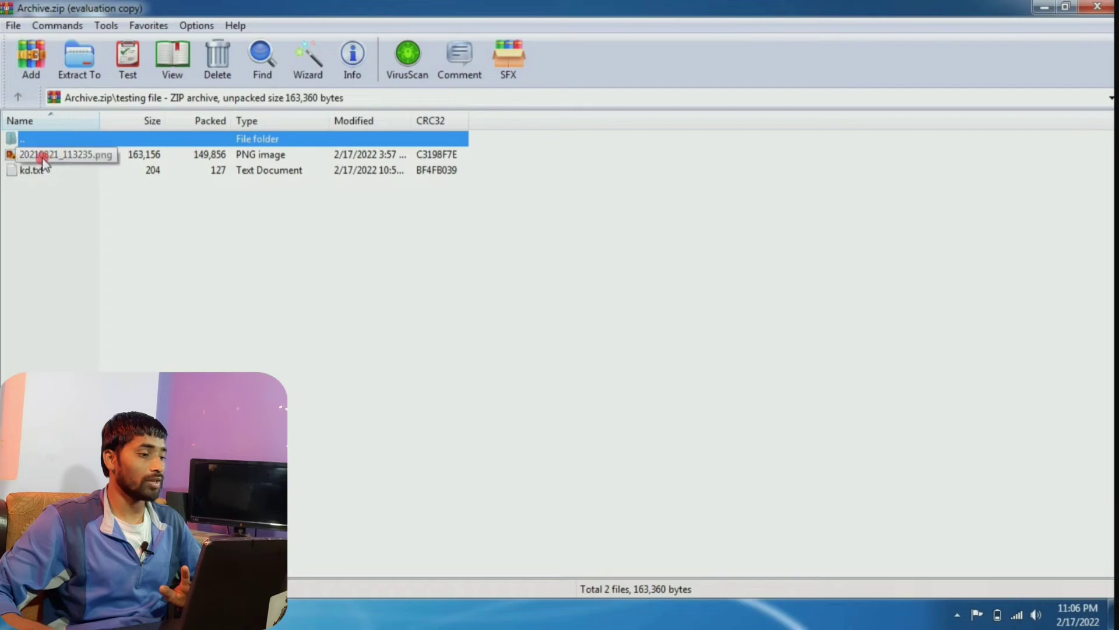
{"action": "left_click", "coordinate": [42, 157]}
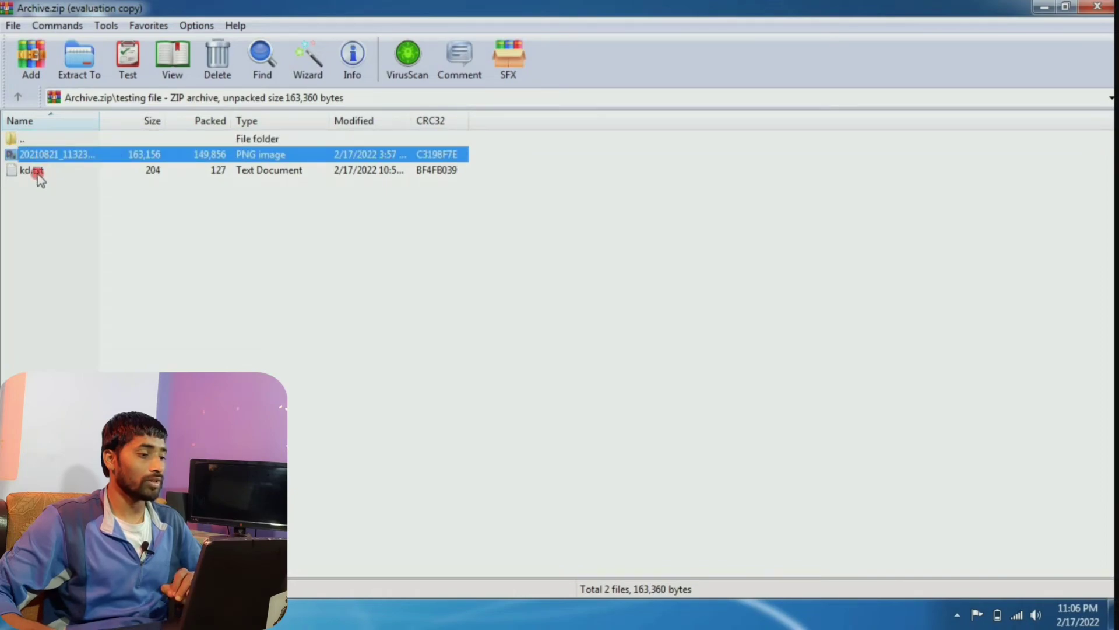
{"action": "left_click", "coordinate": [36, 171]}
{"action": "left_click", "coordinate": [181, 250]}
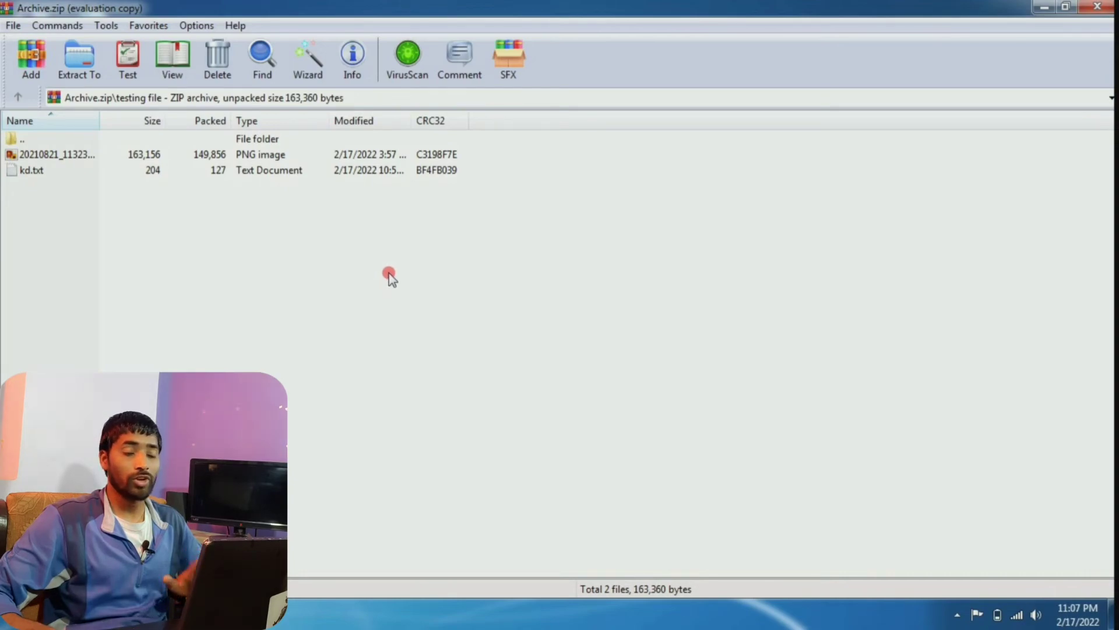
- Close Archive.zip, check the Archive file in the "testing file" folder and close the folder window
{"action": "left_click", "coordinate": [1098, 7]}
{"action": "left_click", "coordinate": [511, 349]}
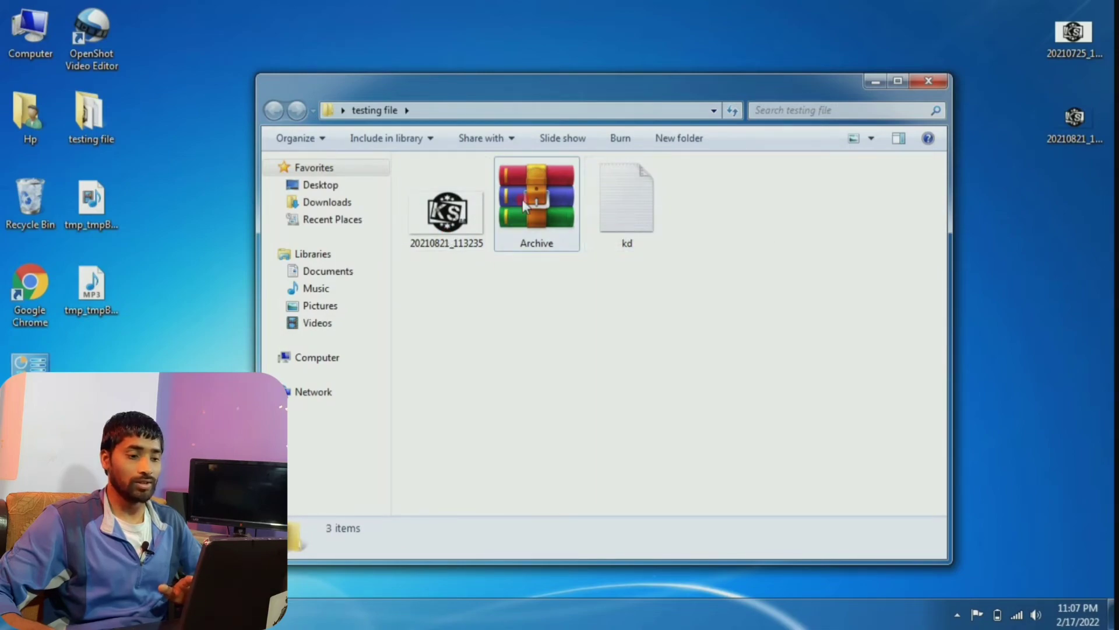
{"action": "left_click_drag", "start_coordinate": [528, 210], "coordinate": [624, 353]}
{"action": "left_click", "coordinate": [557, 273]}
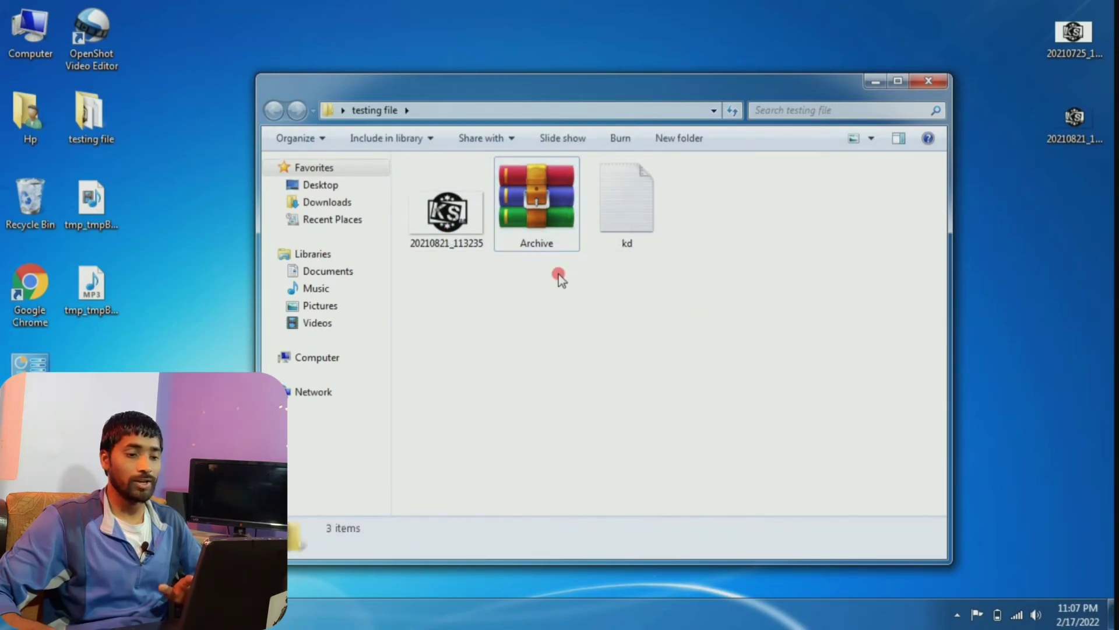
{"action": "left_click", "coordinate": [931, 84]}
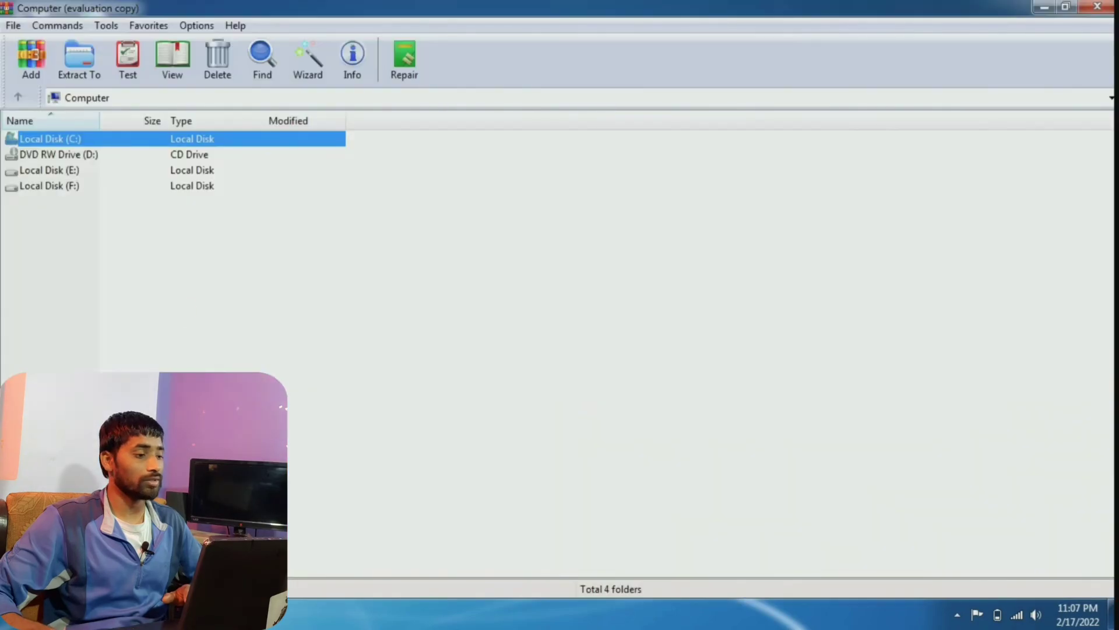
- Start another new archive from the Computer level in WinRAR
{"action": "left_click", "coordinate": [19, 75]}
{"action": "left_click", "coordinate": [28, 56]}
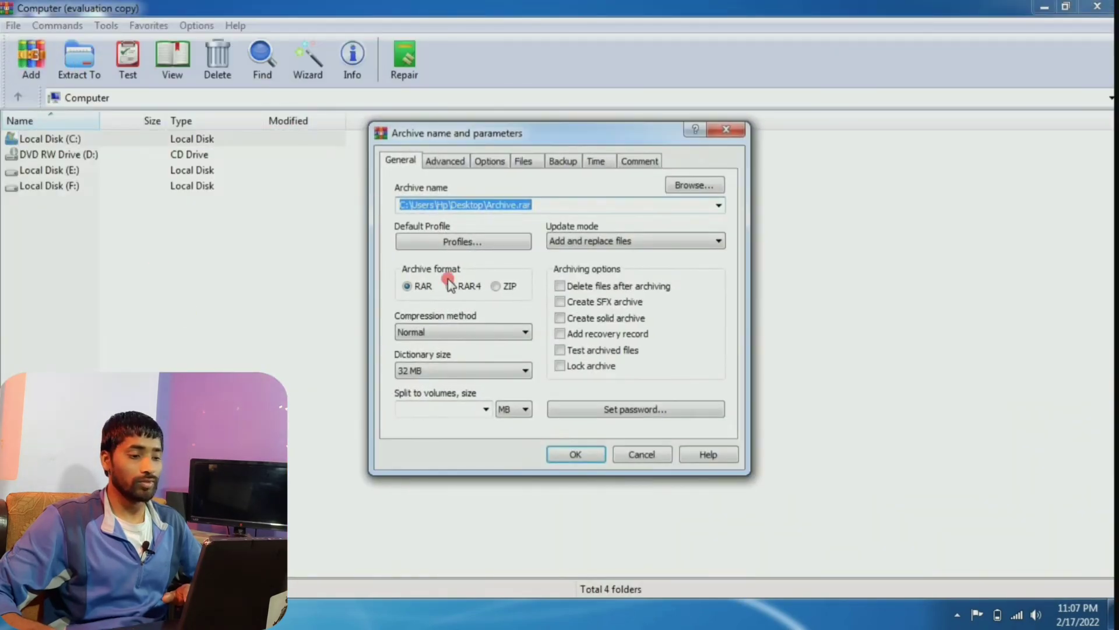